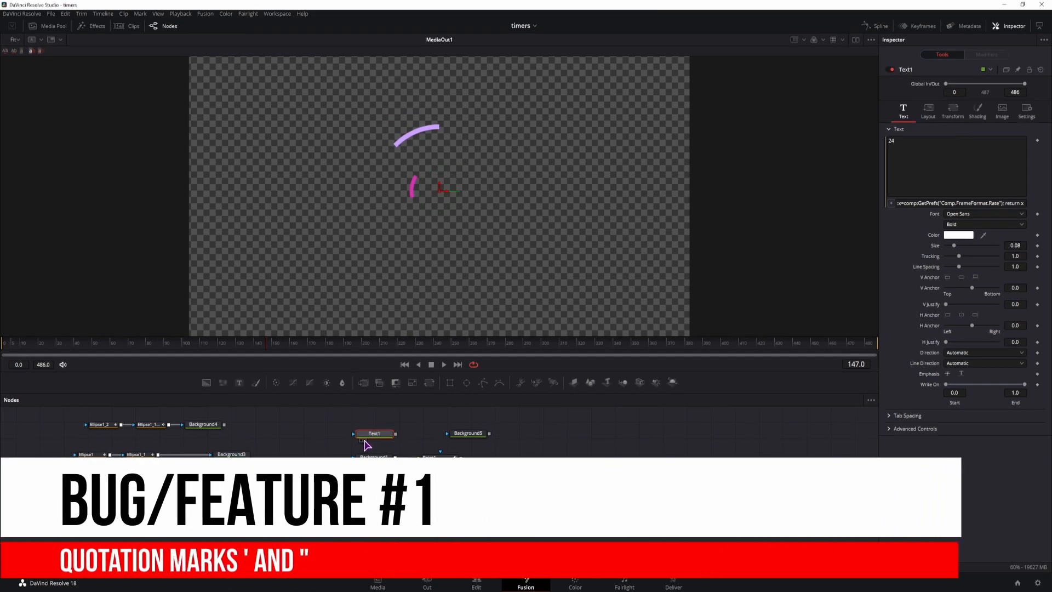
Display the Text1 node and compare its Comp.FrameFormat.Rate expression with the reference page and the project's timeline frame rate
left_click(364, 440)
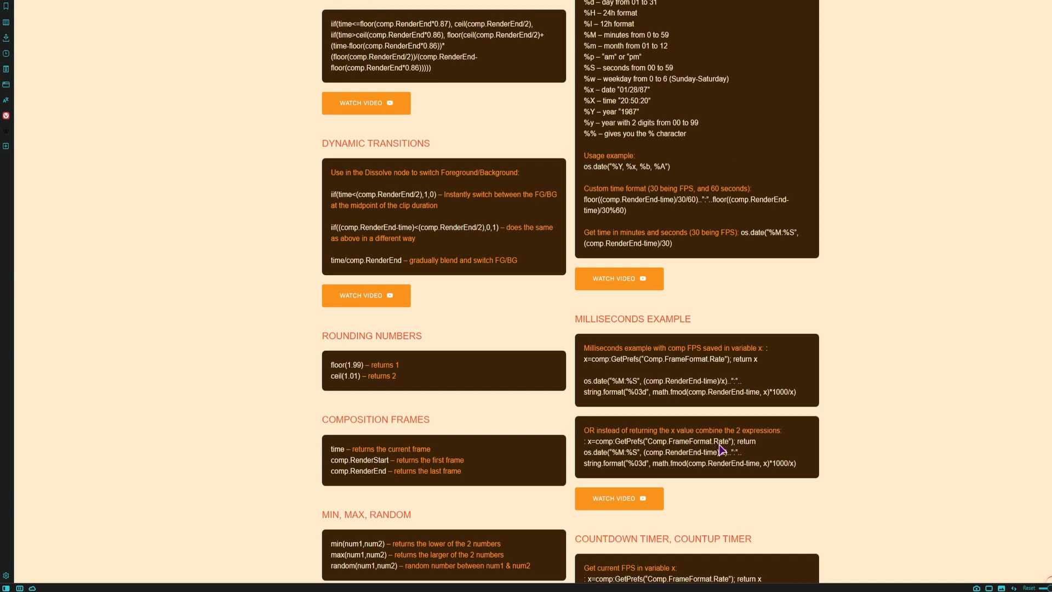
left_click_drag(585, 361, 773, 364)
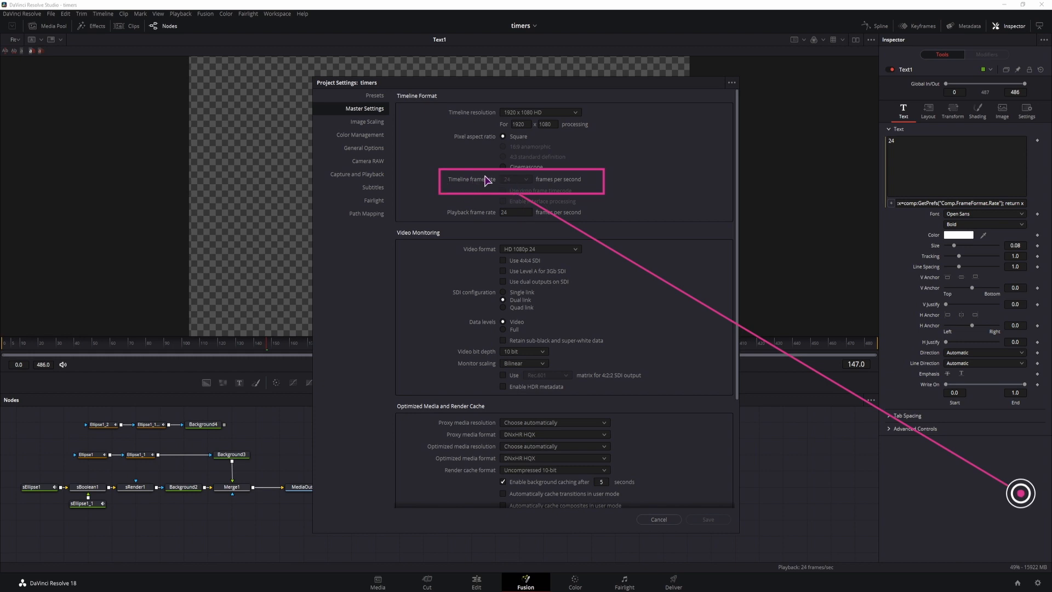
left_click(658, 520)
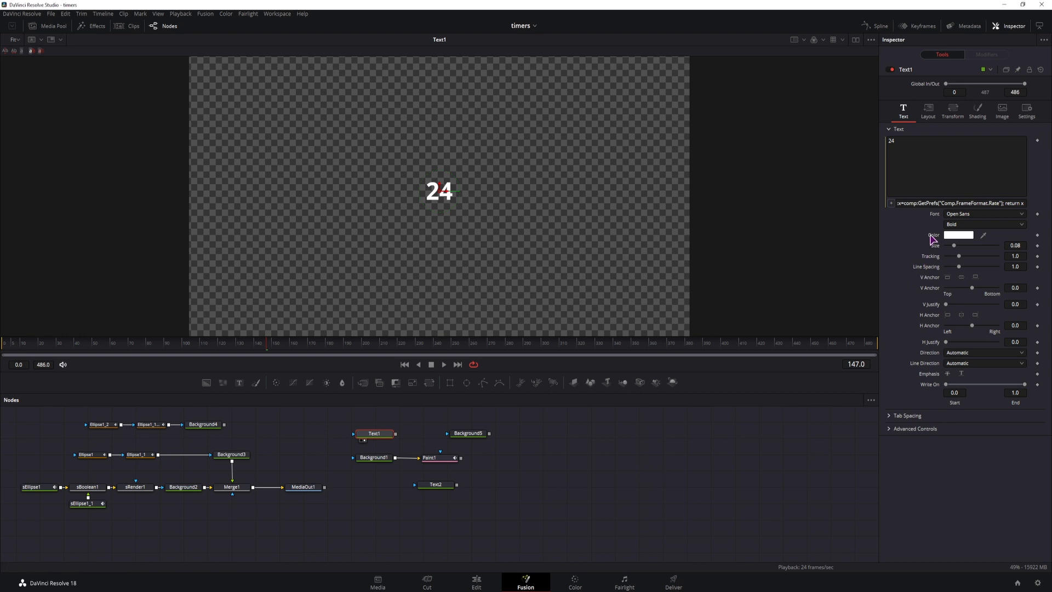
left_click(940, 202)
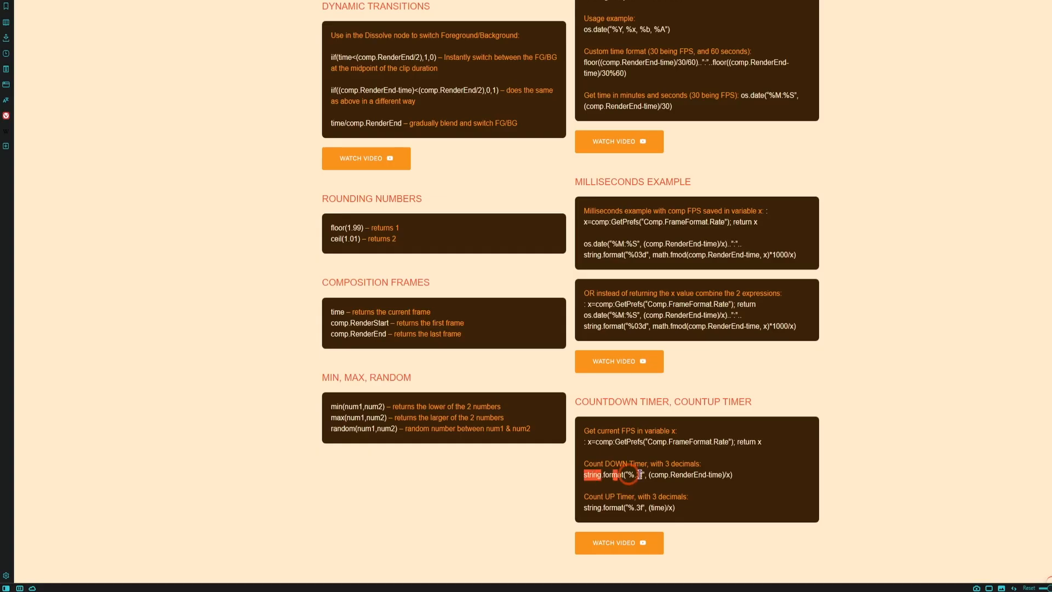
Copy the three-decimal countdown expression from the reference page and apply it as the text expression of a new Text+ node shown in the viewer
left_click_drag(640, 475, 762, 479)
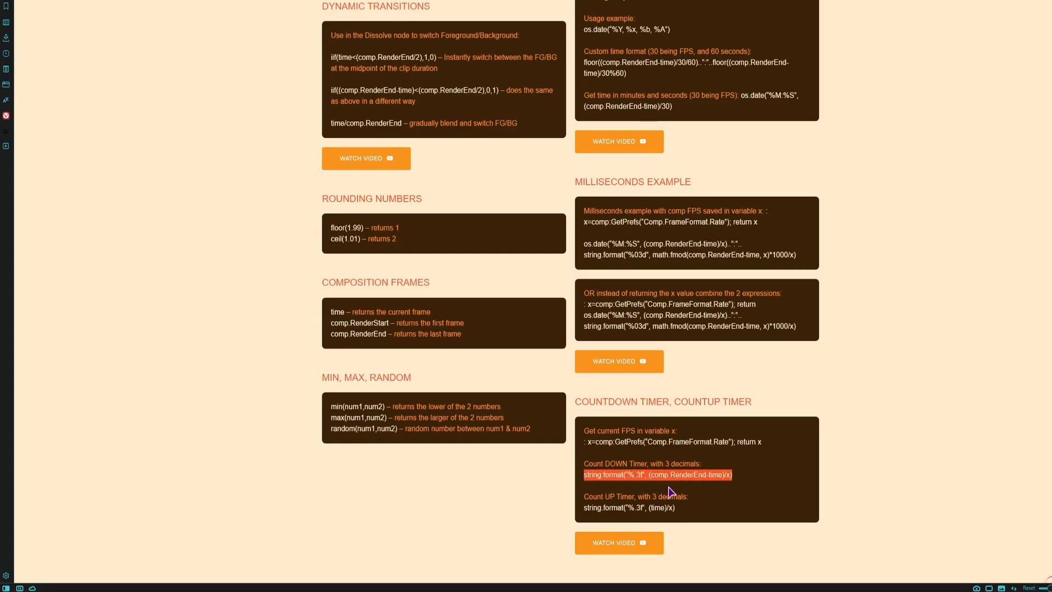
key("ctrl+c")
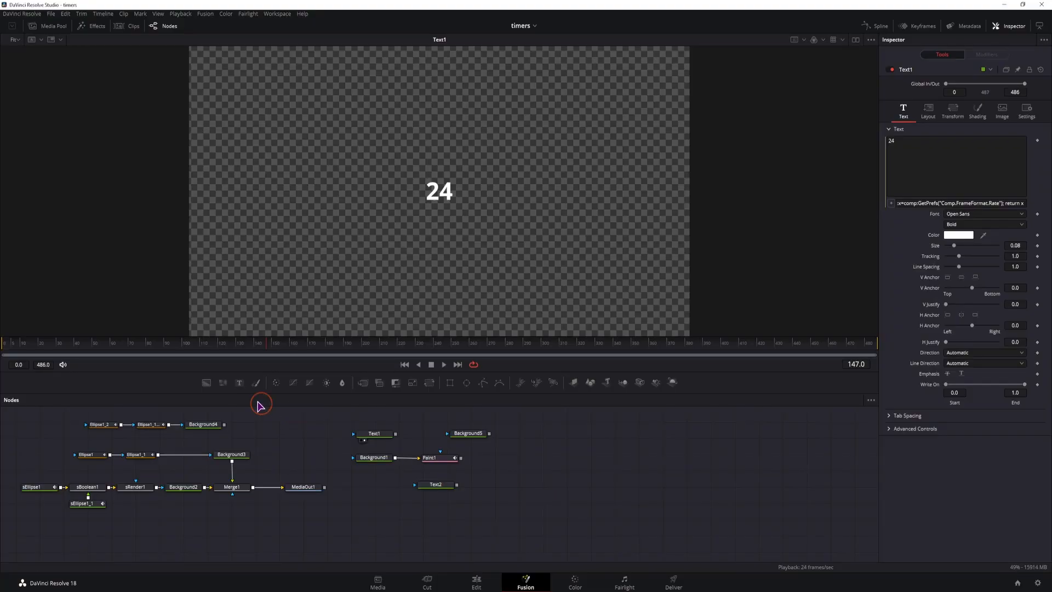
left_click_drag(240, 383, 551, 475)
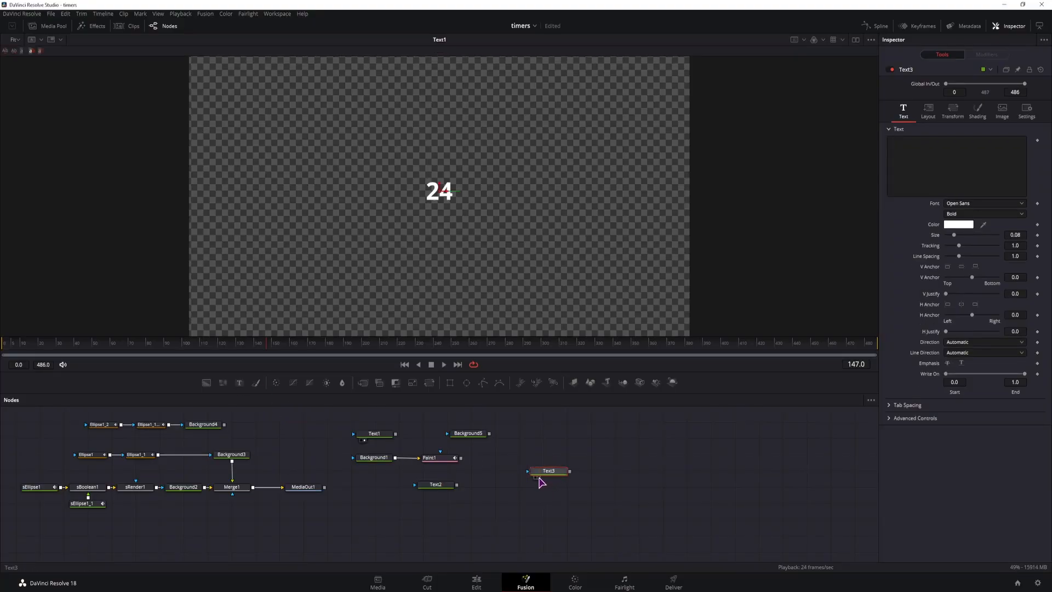
left_click(536, 478)
right_click(954, 167)
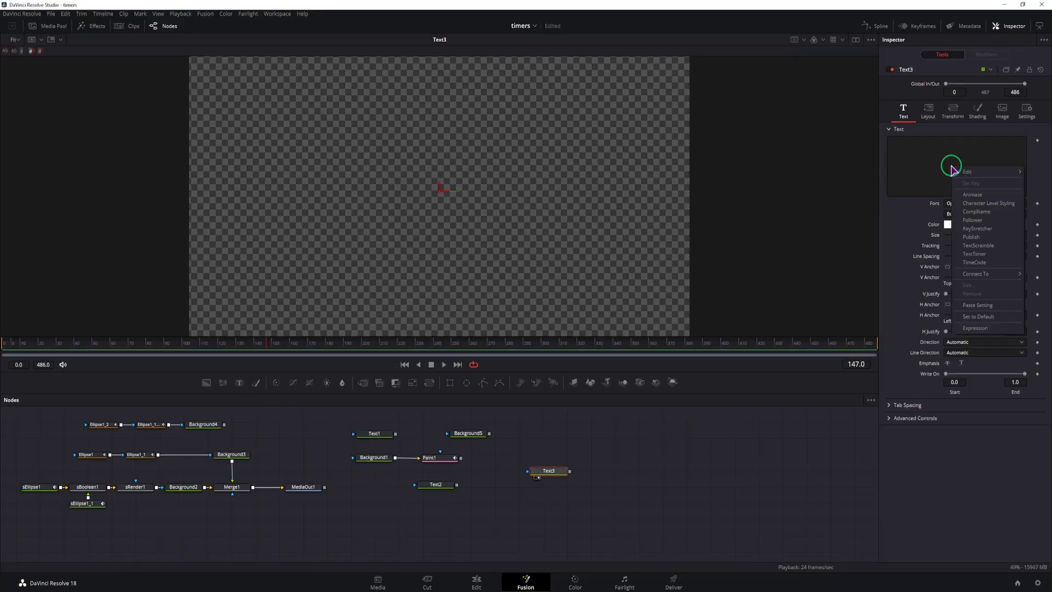
left_click(975, 327)
left_click(930, 203)
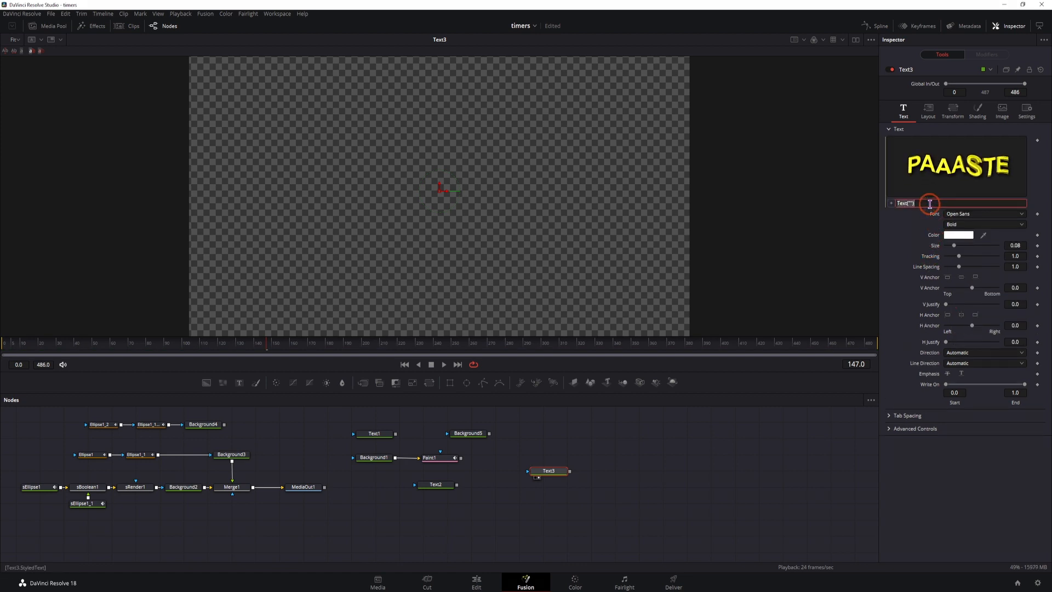
key("ctrl+v")
left_click(798, 442)
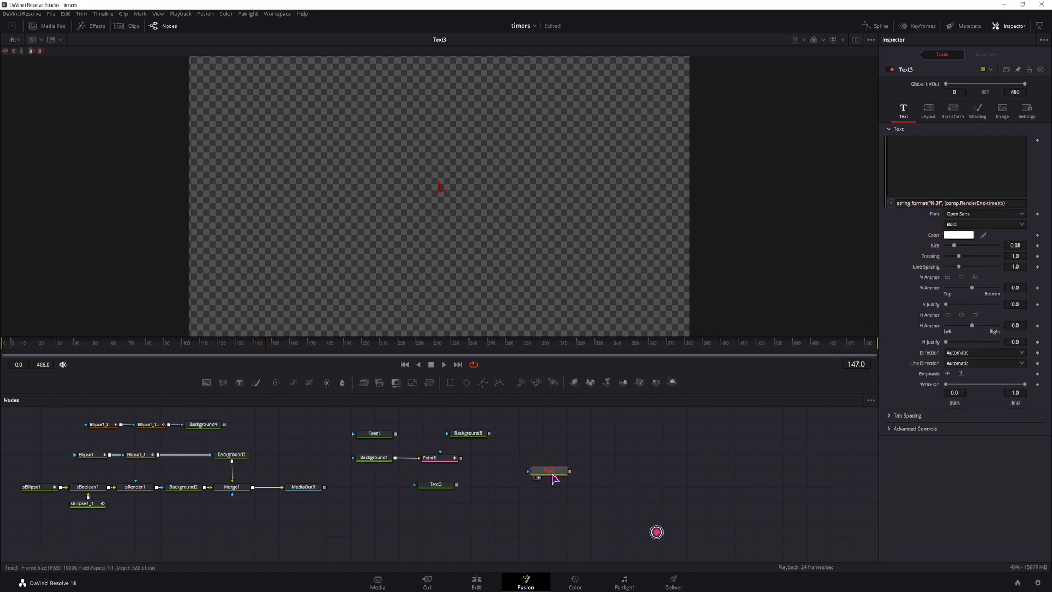
Replace the pasted quotation marks around %.3f in Text3's expression with single quotes and scrub the timeline to test the countdown
mouse_move(554, 479)
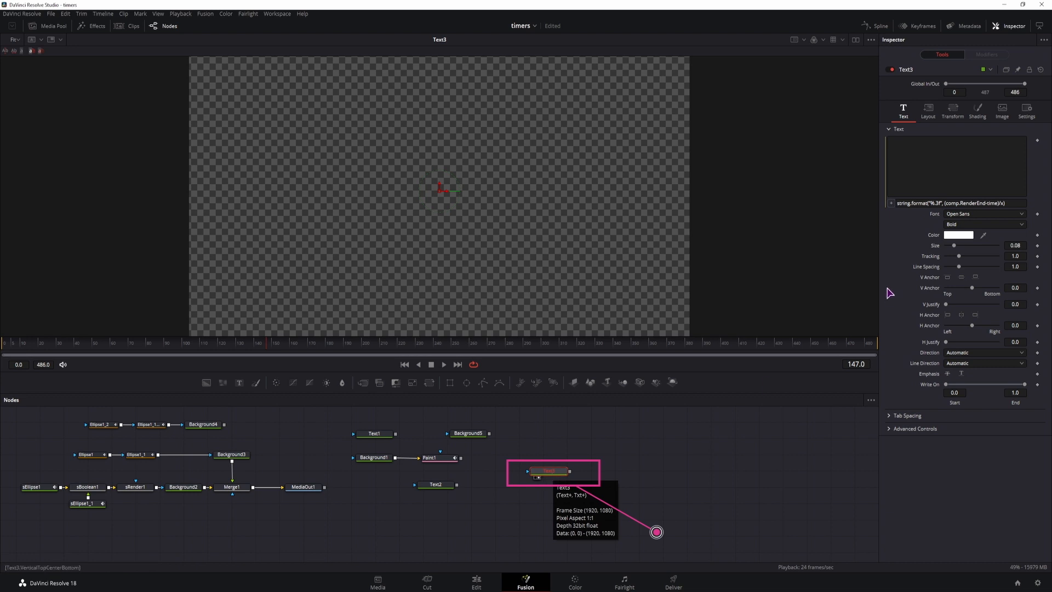
left_click(931, 201)
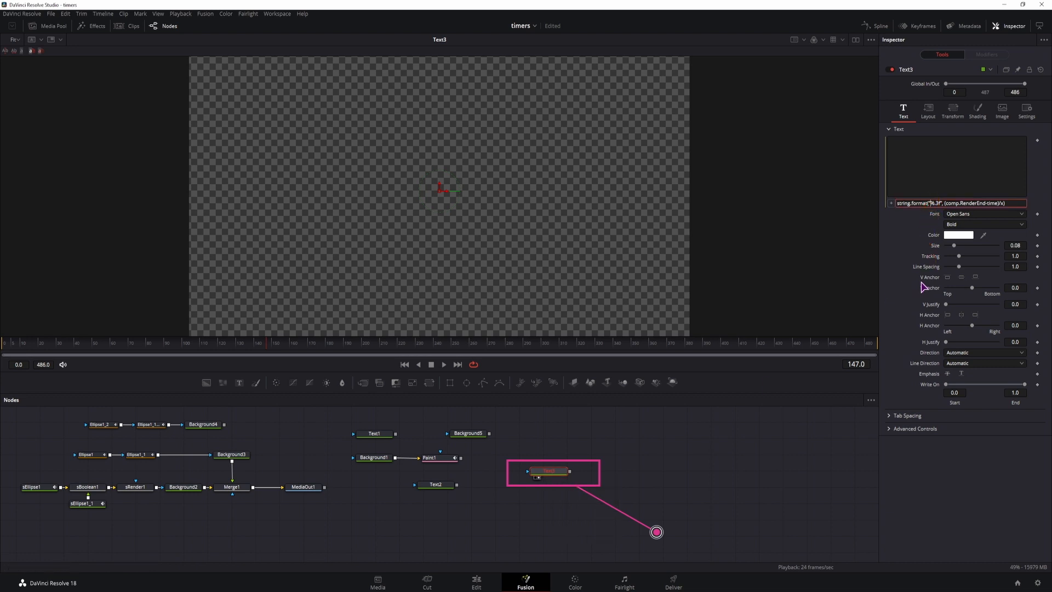
key("BackSpace")
key("BackSpace")
type(";")
key("BackSpace")
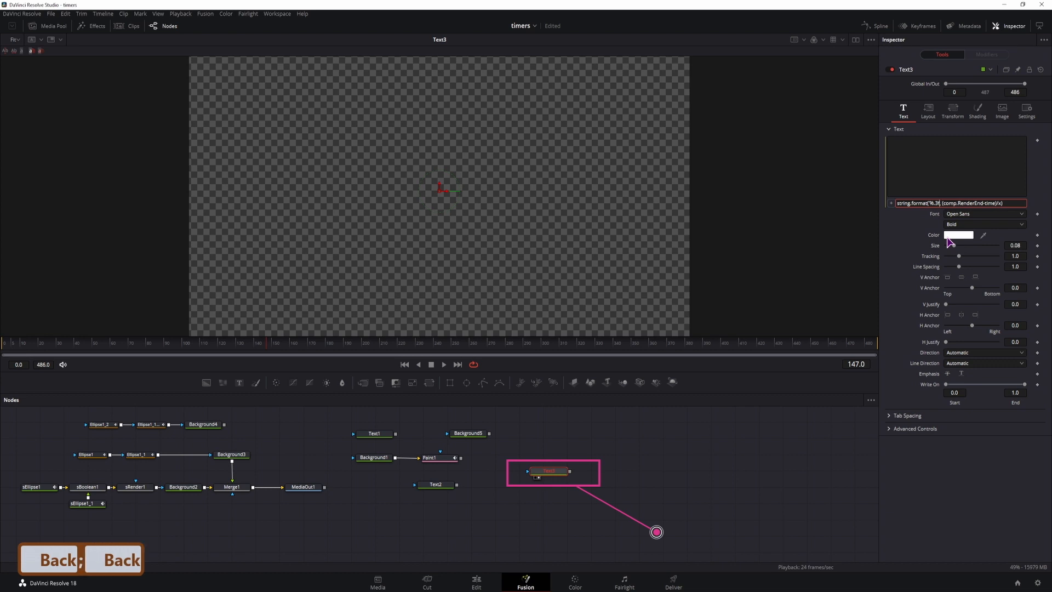
type("'")
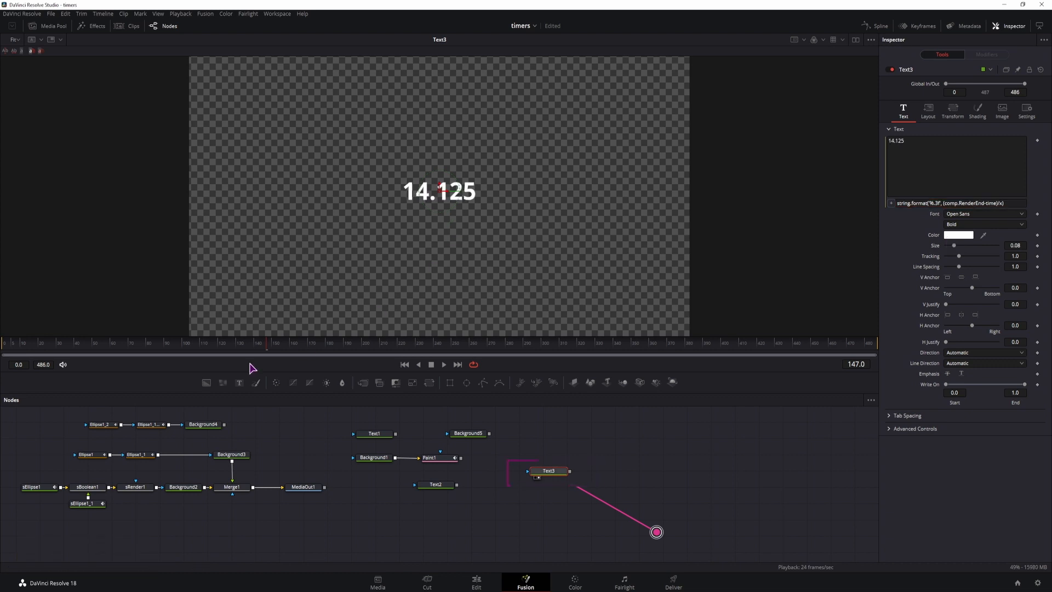
left_click_drag(230, 346, 386, 357)
Retype the quotation marks around %.3f in Text3's expression as straight double quotes and scrub the timeline to test it
left_click(930, 203)
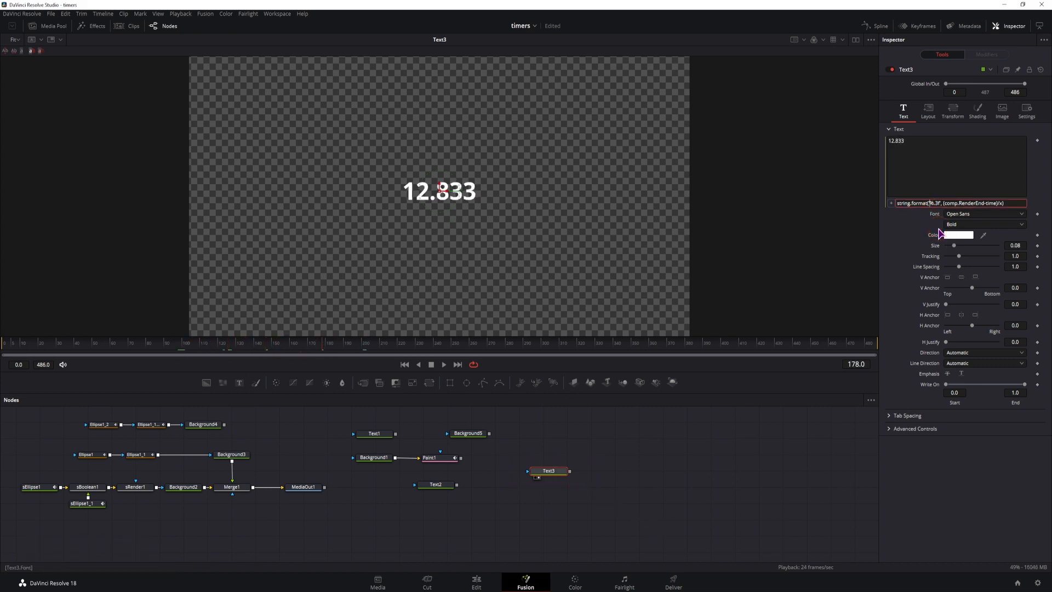
key("BackSpace")
type("\"")
left_click_drag(181, 345, 73, 346)
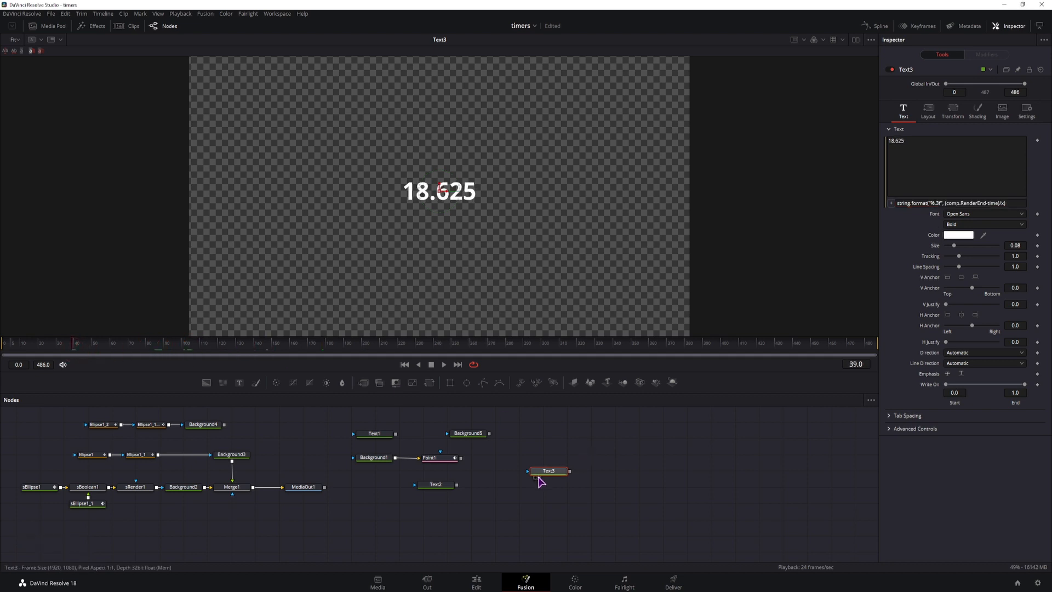
left_click_drag(141, 345, 327, 357)
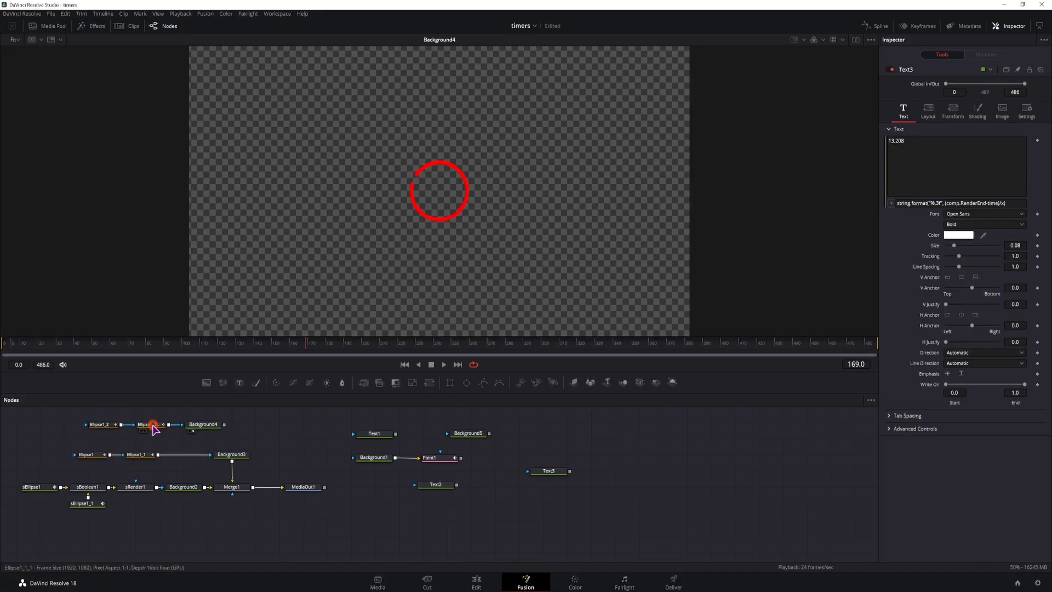
Examine how Ellipse1_2's Length is animated by scrubbing the first frames and fitting its curve in the Spline editor
left_click(154, 427)
left_click(104, 427)
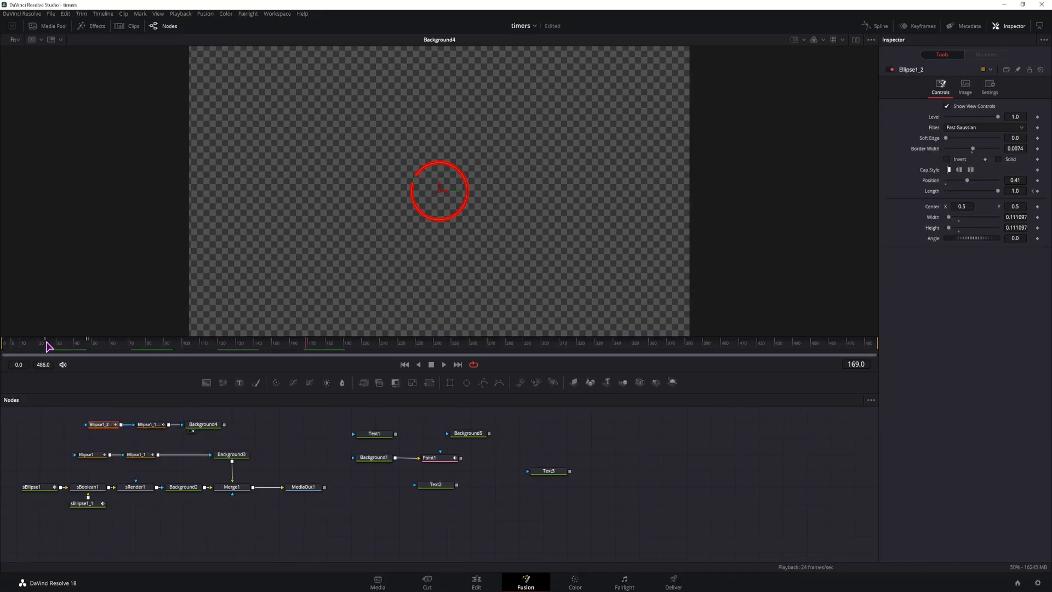
left_click_drag(17, 347, 80, 355)
left_click(879, 27)
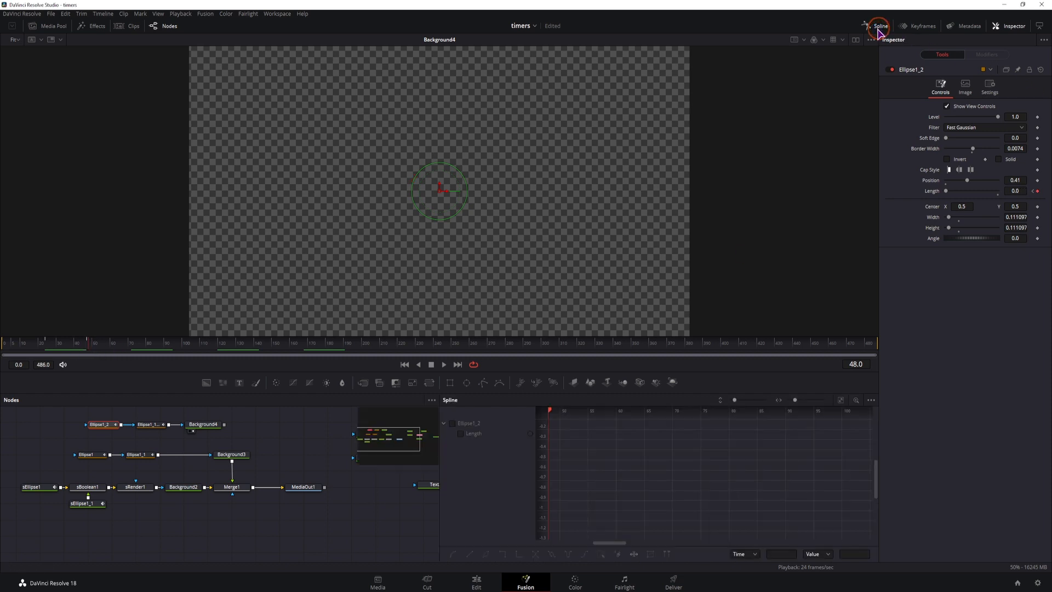
left_click(840, 400)
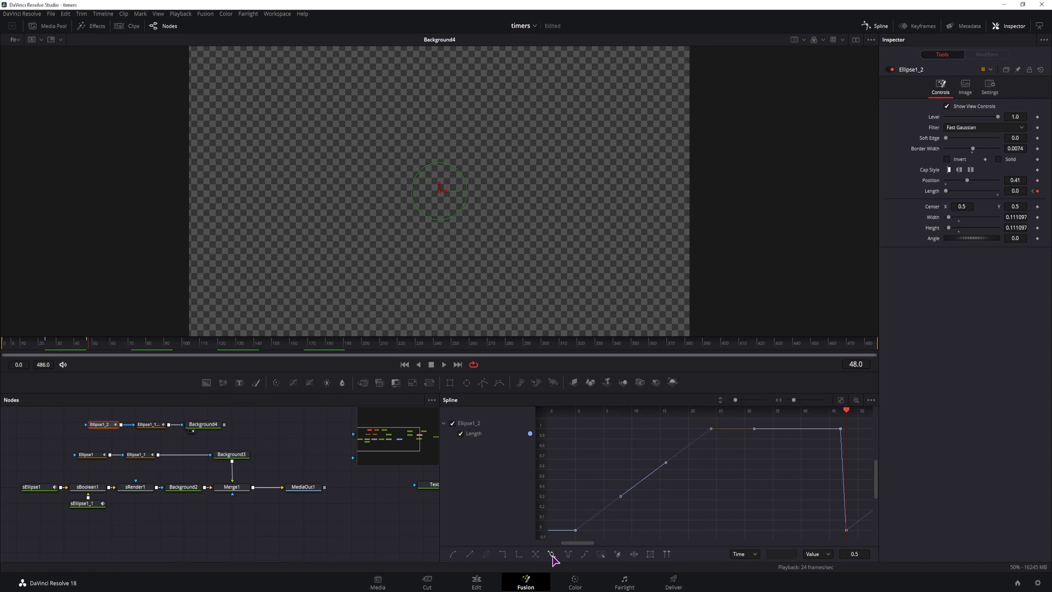
left_click(877, 26)
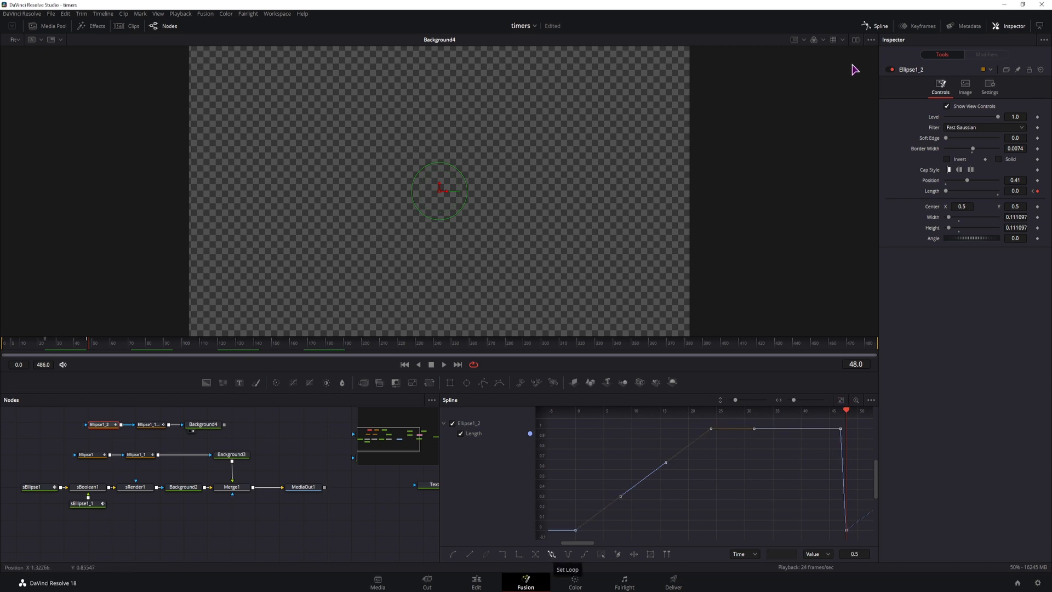
Remove the Level expression from Ellipse1_1_1, set its Level to 1.0 and scrub the timeline to test the ellipse animation
left_click(156, 426)
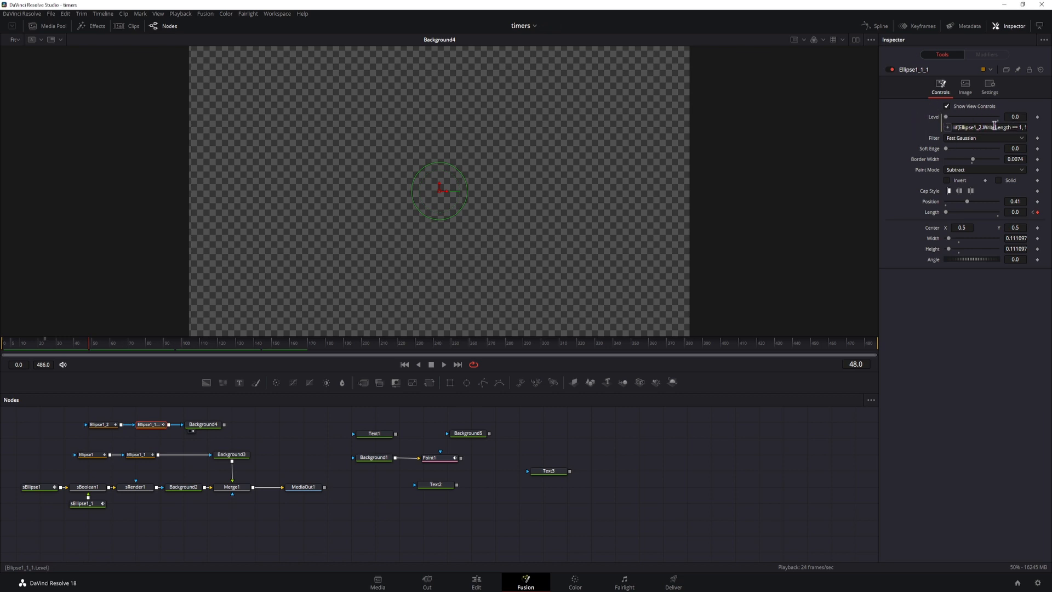
triple_click(994, 126)
key("ctrl+x")
left_click(935, 119)
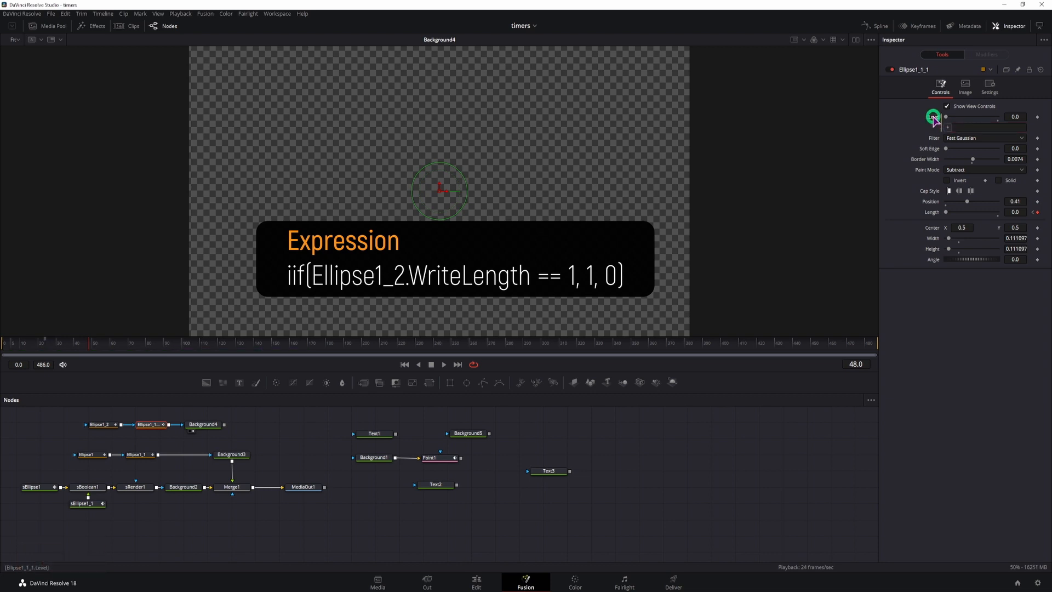
left_click(965, 219)
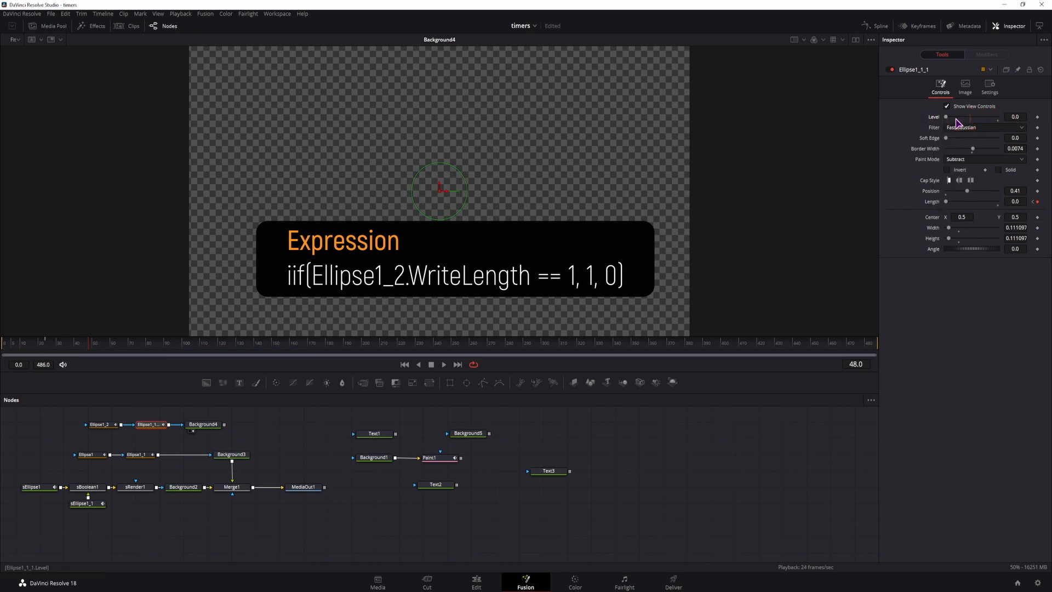
left_click_drag(945, 117, 1034, 116)
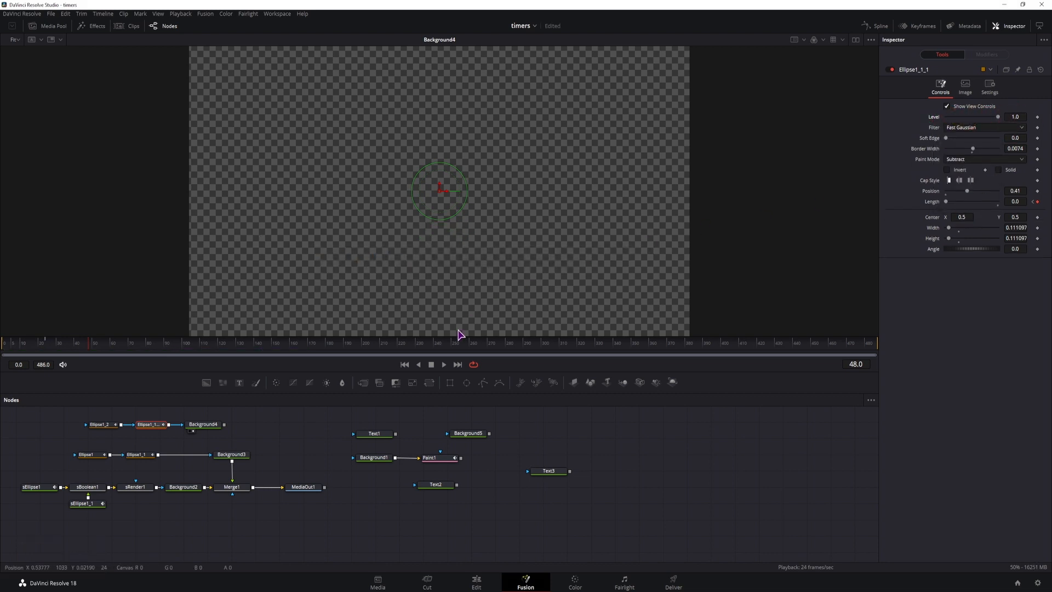
mouse_move(112, 347)
left_mouse_down()
mouse_move(33, 347)
mouse_move(82, 349)
left_mouse_up()
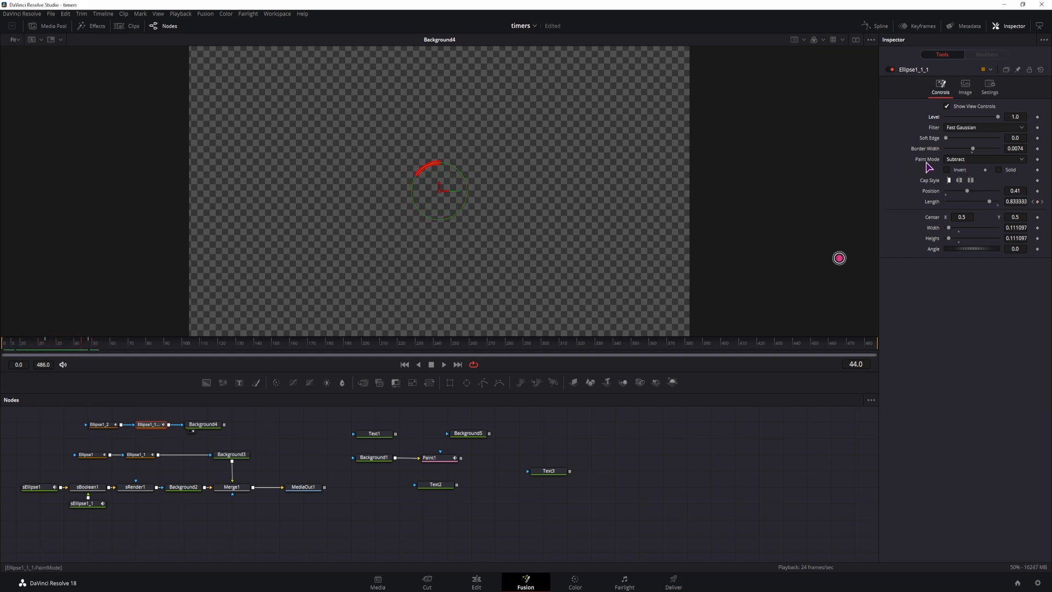
Review the Paint Mode options of Ellipse1_1_1, keep Subtract, and scrub through the ellipse animation
left_click(970, 159)
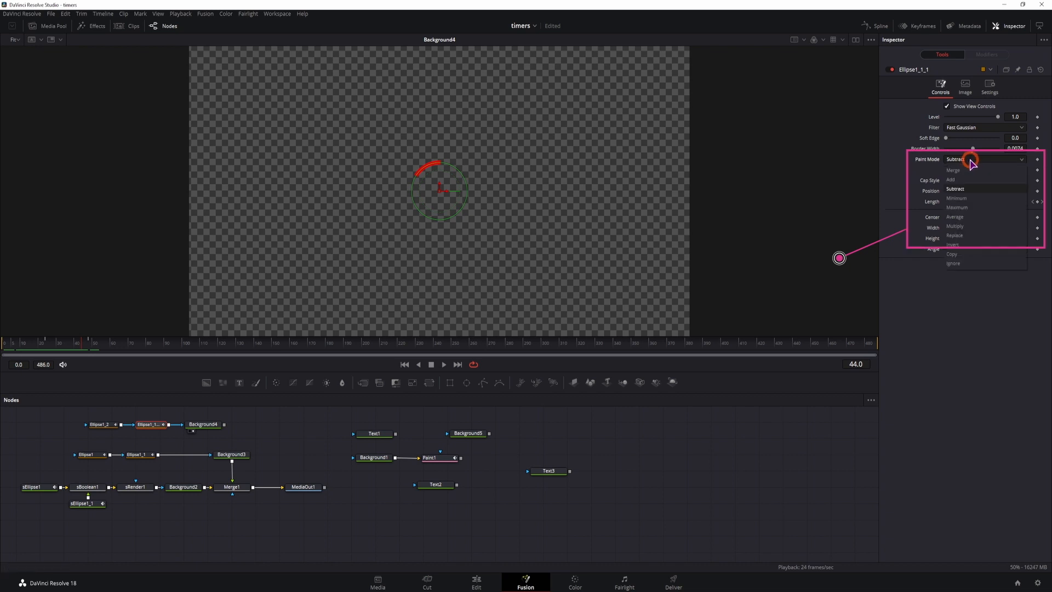
left_click(955, 189)
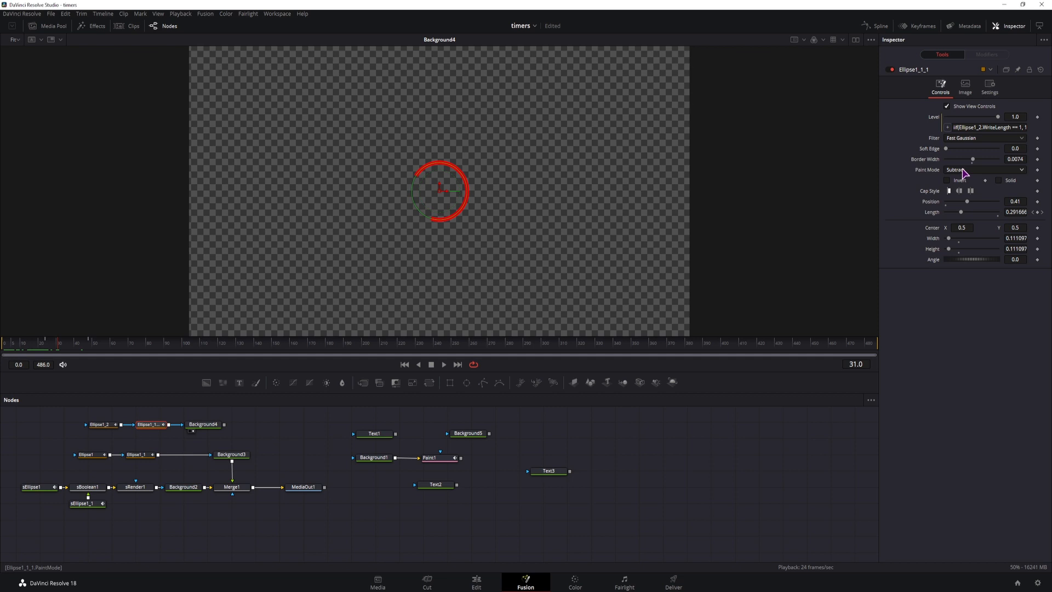
left_click_drag(107, 346, 28, 346)
Inspect the shape nodes sEllipse1 and sEllipse1_1 and check the Operation setting of sBoolean1 that combines them
left_click(33, 487)
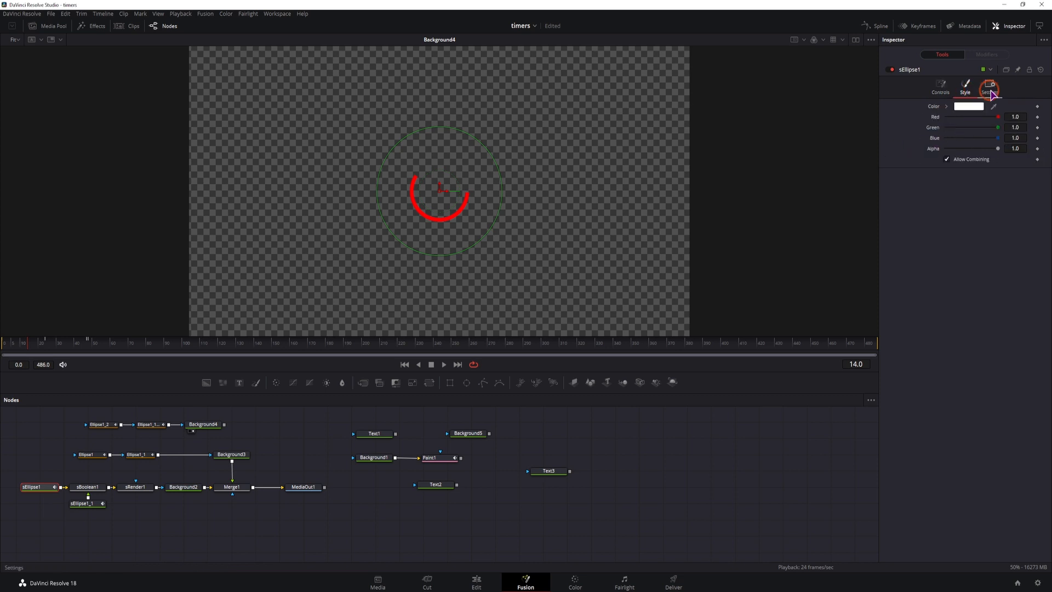
left_click(86, 503)
left_click(92, 489)
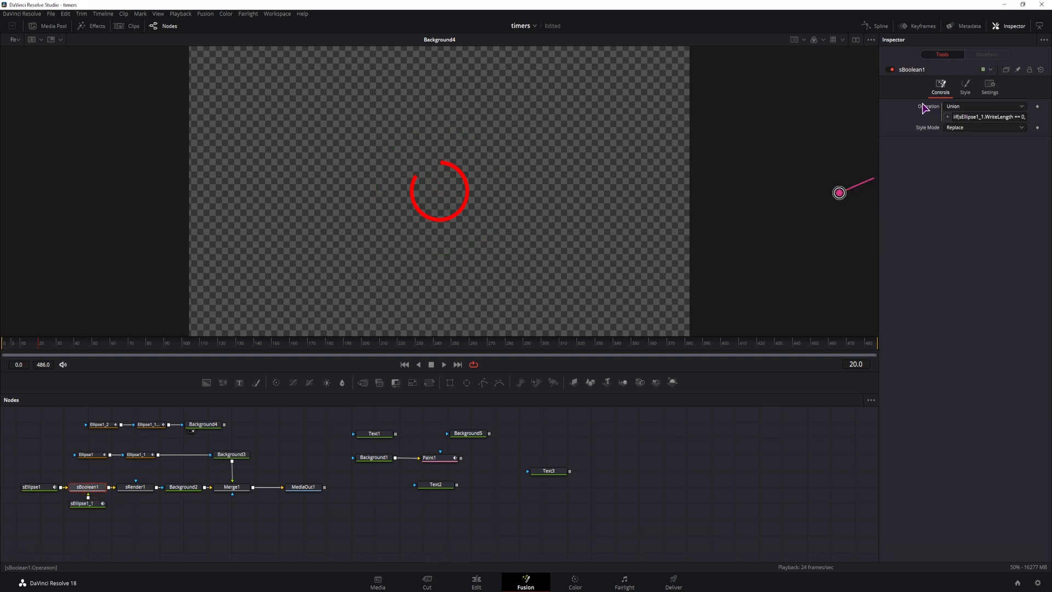
left_click(965, 107)
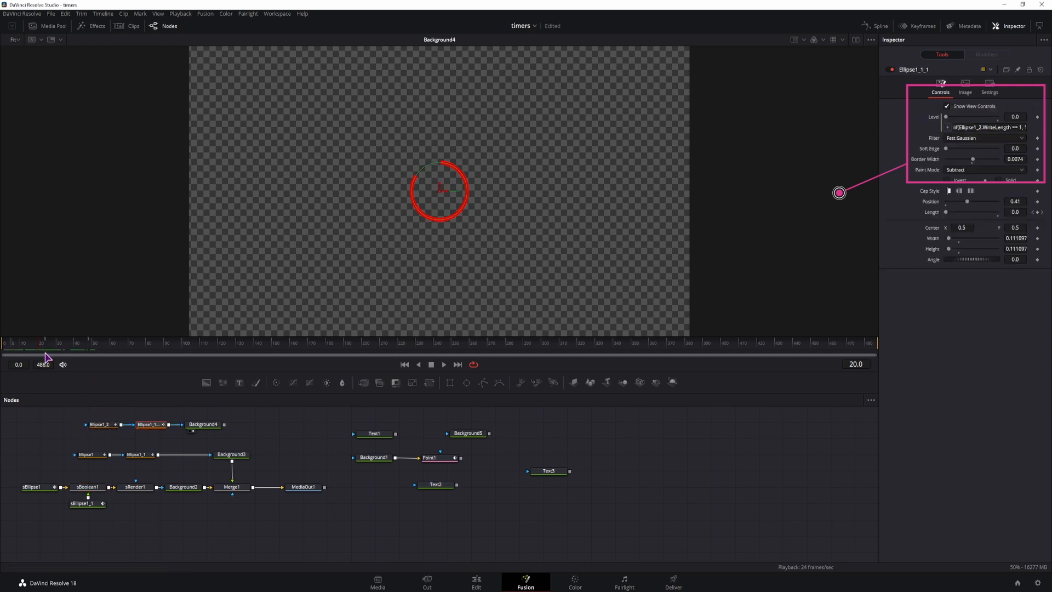
Move the playhead to frames 24 and 25 to compare Ellipse1_1_1's Level with sBoolean1's Operation
mouse_move(38, 346)
left_mouse_down()
mouse_move(77, 347)
mouse_move(47, 346)
left_mouse_up()
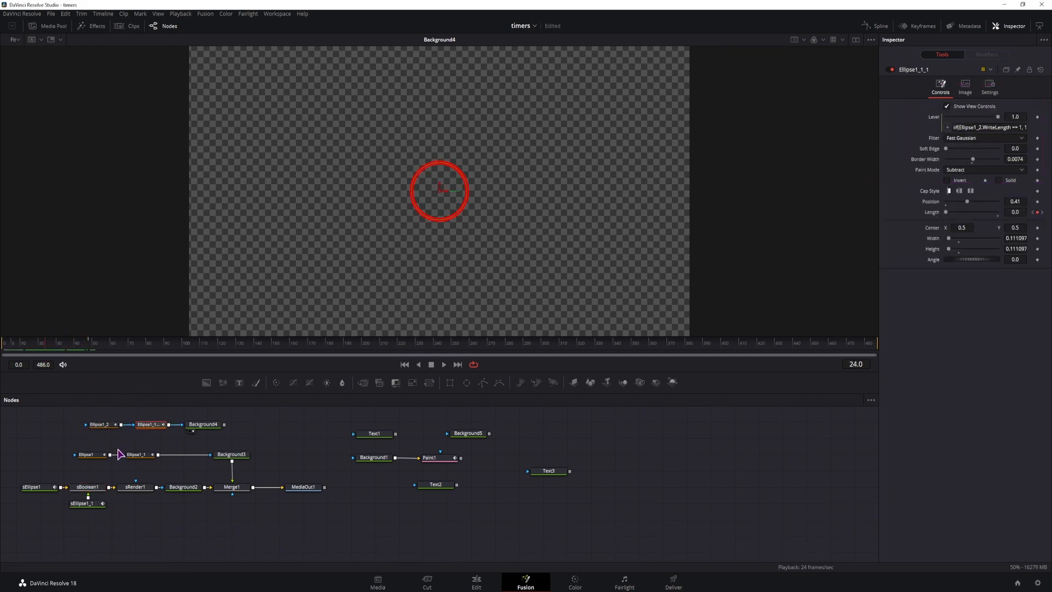
left_click(87, 486)
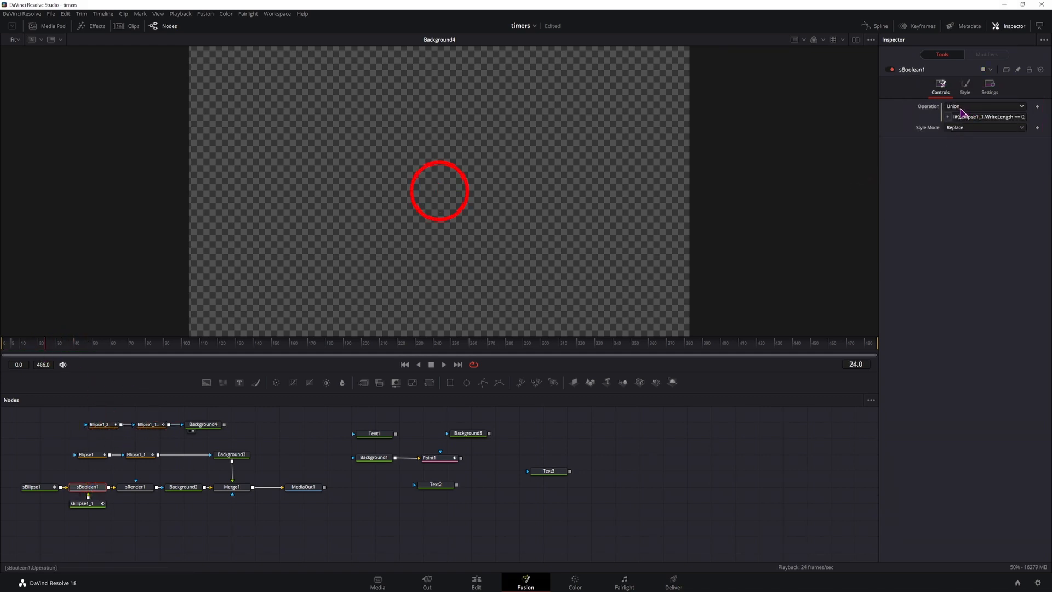
mouse_move(53, 344)
left_mouse_down()
mouse_move(83, 344)
mouse_move(6, 349)
mouse_move(48, 350)
left_mouse_up()
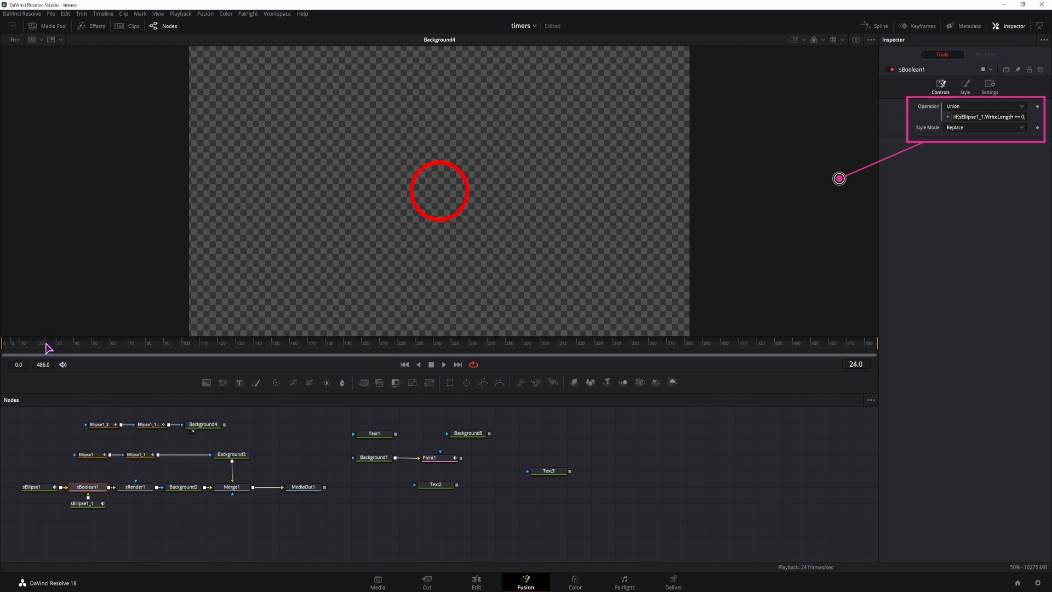
Read through the sEllipse1_1.WriteLength condition in sBoolean1's Operation expression
left_click(992, 116)
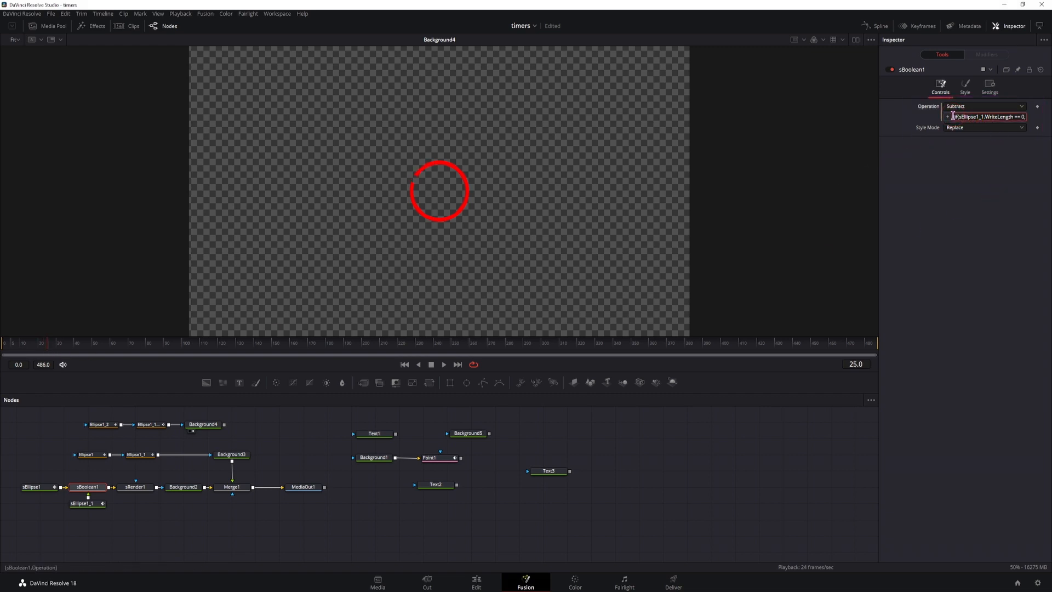
left_click_drag(953, 115, 1007, 115)
left_click(1001, 115)
left_click_drag(1015, 116, 1025, 116)
Retype the quotation mark before Union as a single quote in sBoolean1's Operation expression and check the available Operation options
left_click(1025, 117)
left_click(1023, 117)
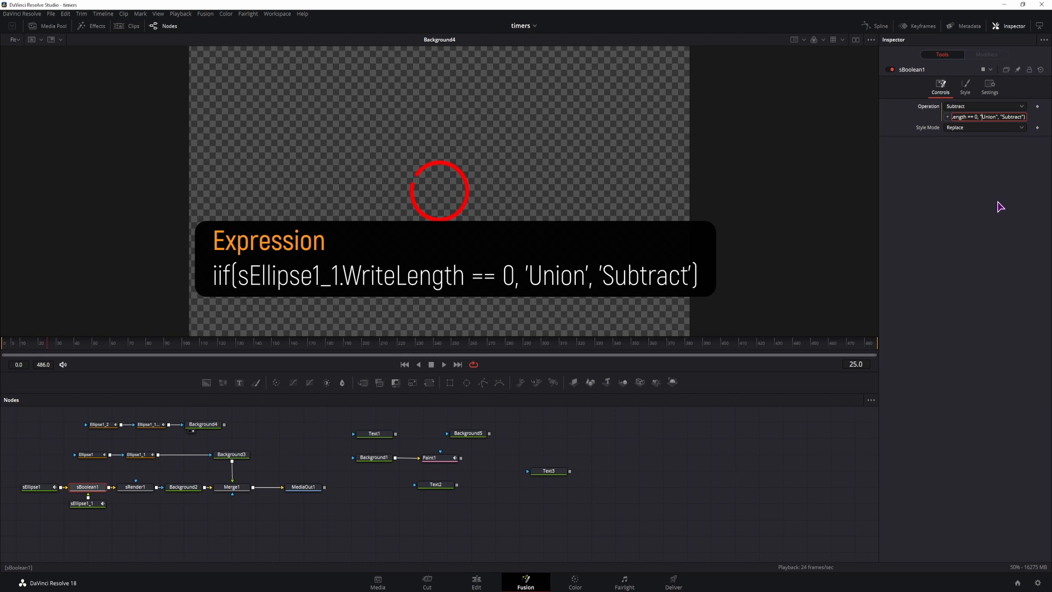
key("BackSpace")
type("'")
left_click(1022, 106)
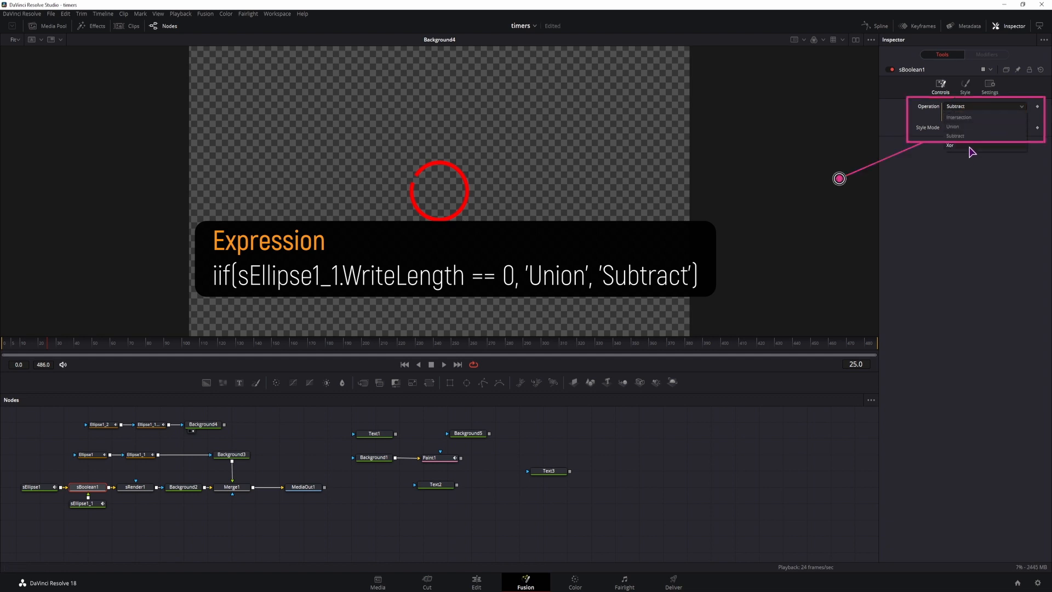
left_click(959, 128)
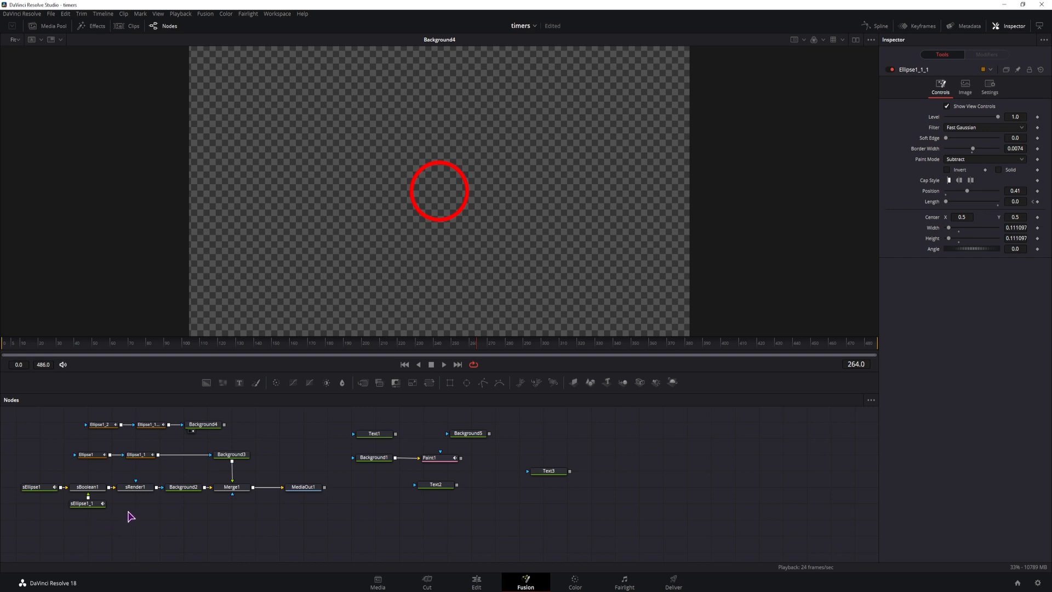
Show Background3 in the viewer and play the ellipse animation driven by Ellipse1_1's conditional Level expression
left_click(146, 457)
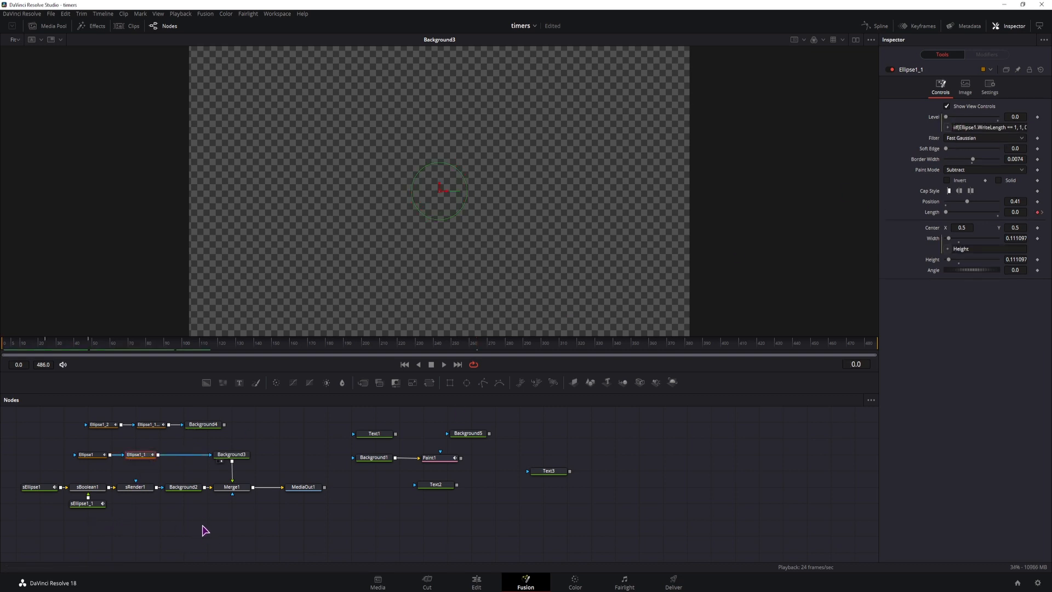
key("space")
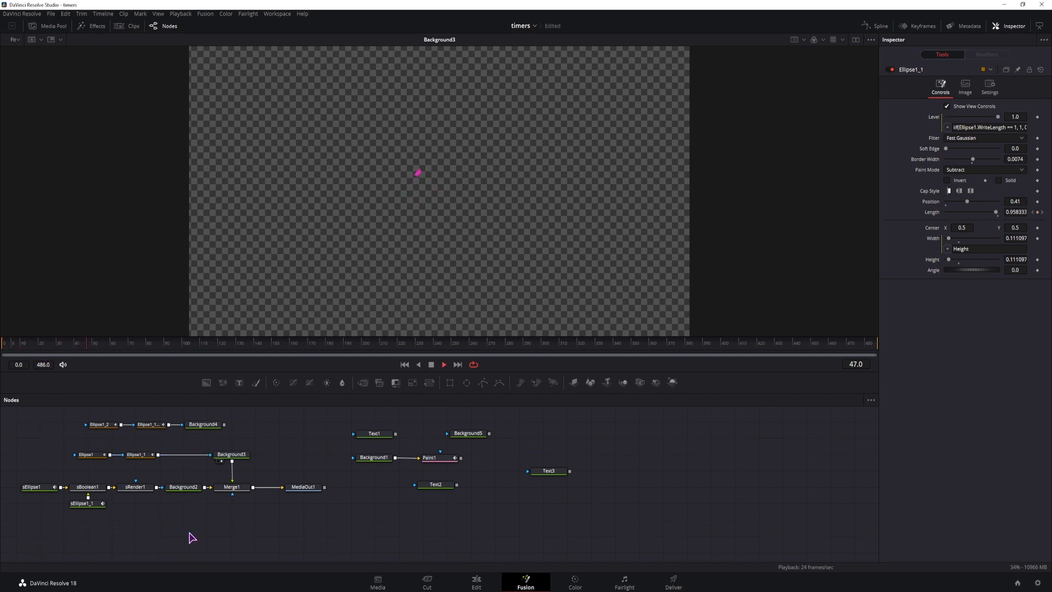
key("space")
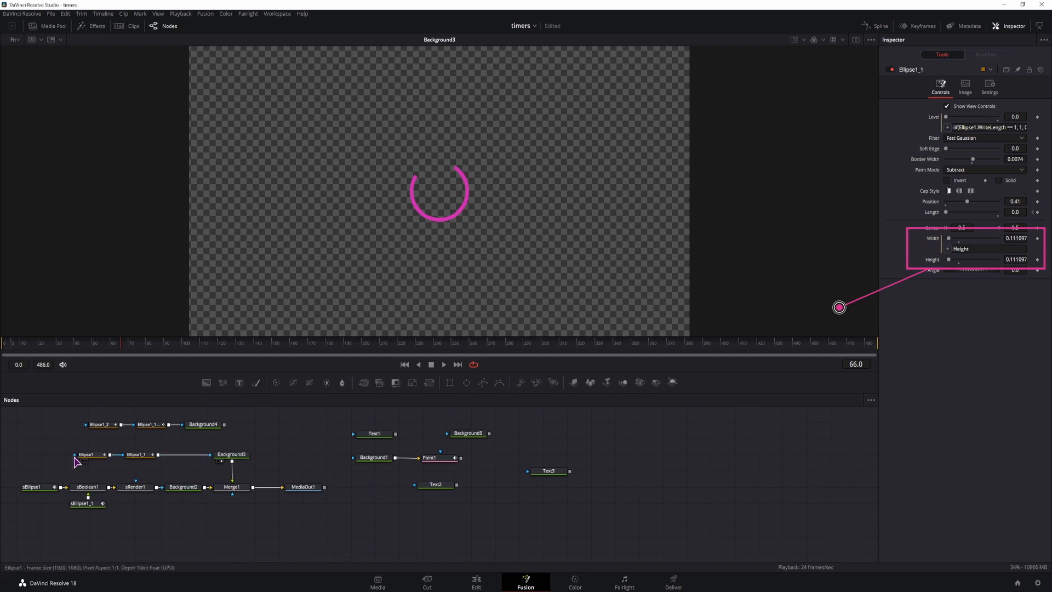
Review Ellipse1's linked size expressions, set Ellipse1_1's Height to 0.315, and play the animation from the beginning
left_click(98, 458)
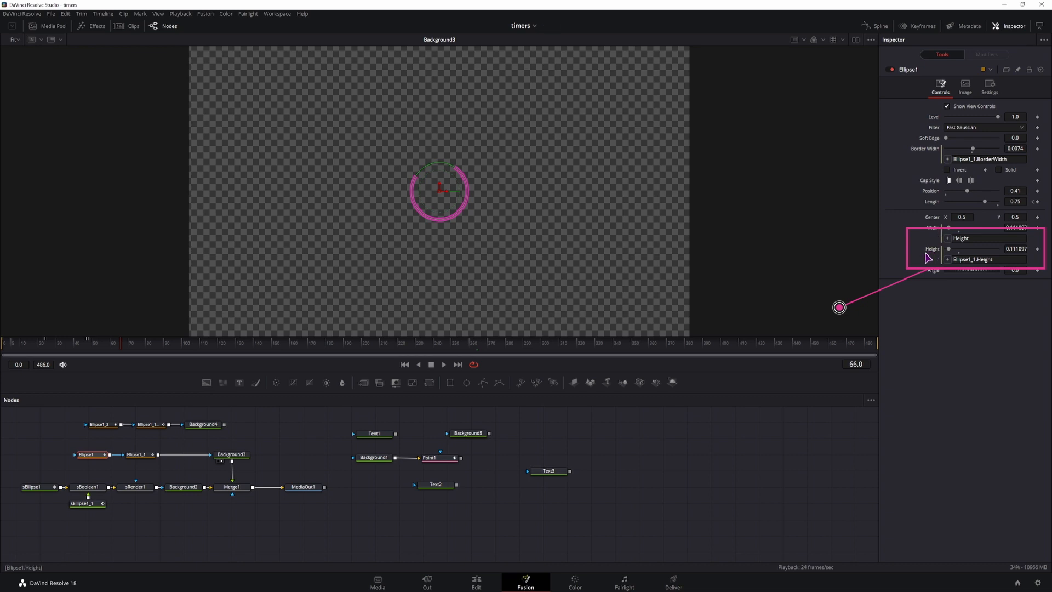
left_click(141, 456)
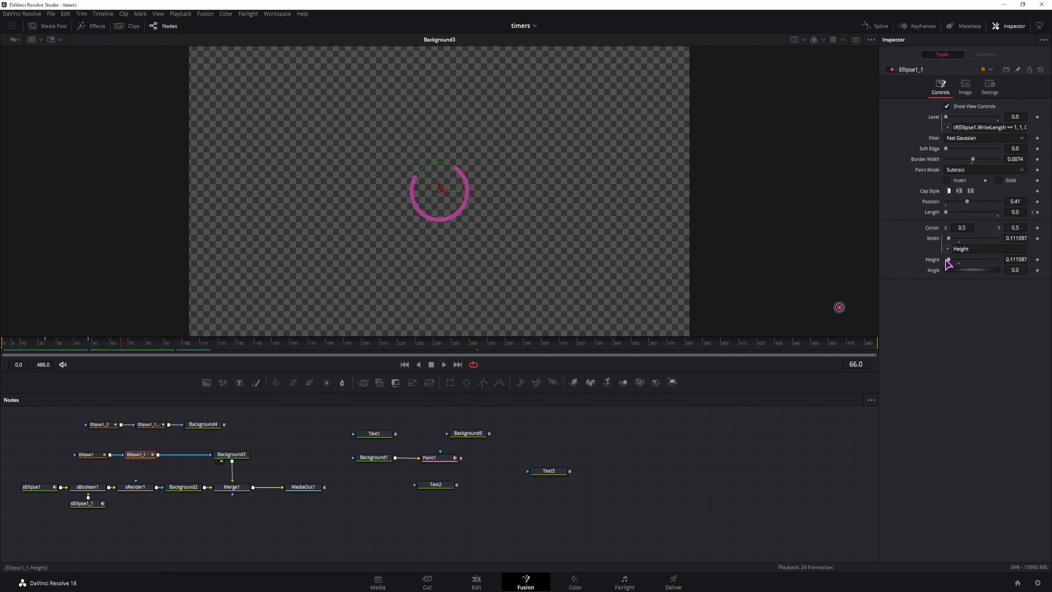
left_click_drag(950, 264, 958, 264)
left_click(7, 345)
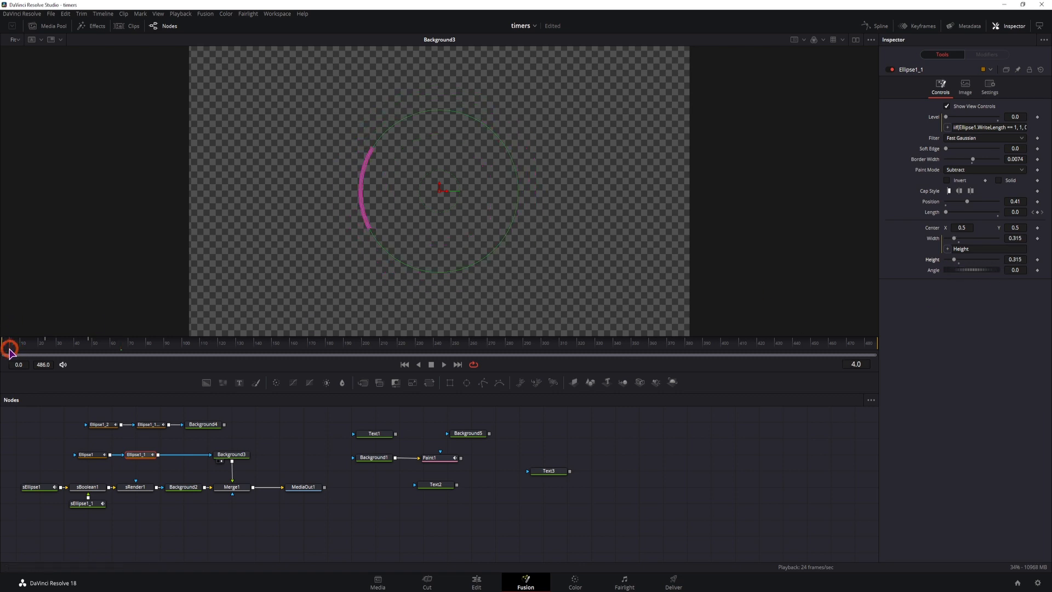
left_click(222, 530)
key("space")
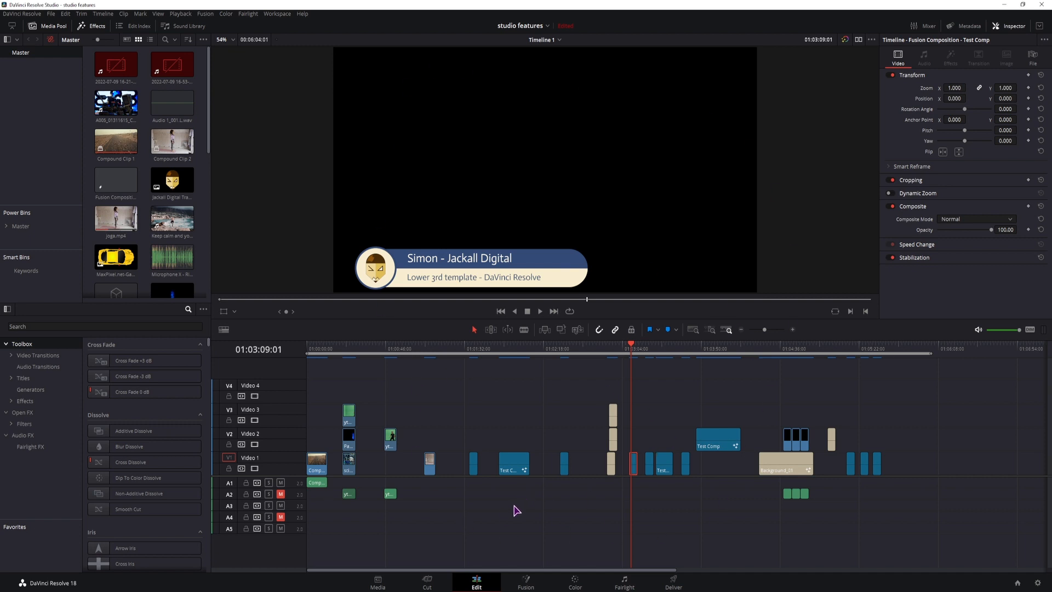
Open the lower third clip's composition in Fusion and display its Background4 node in the viewer
left_click(526, 582)
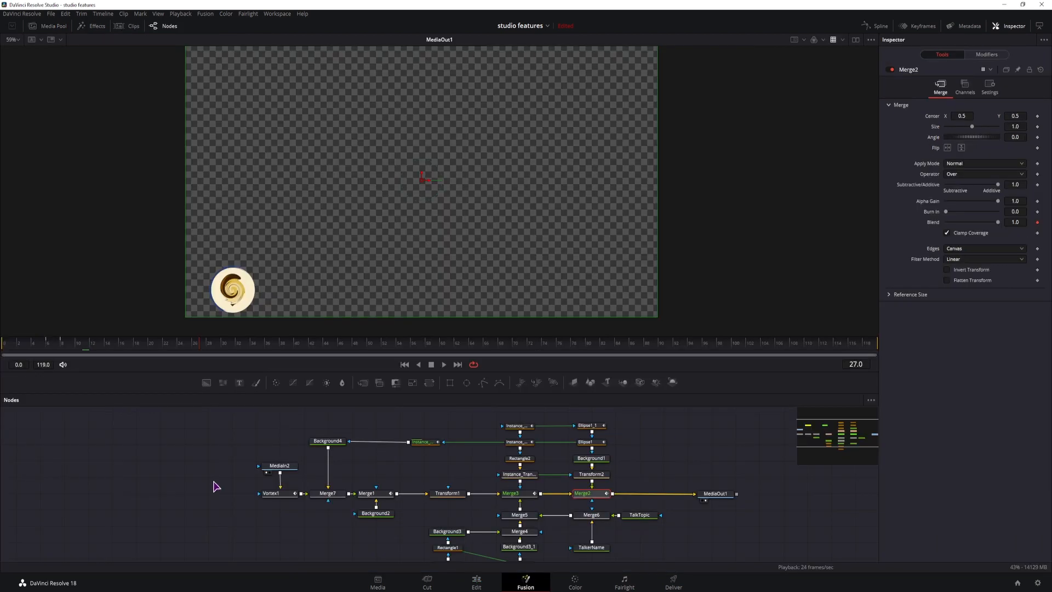
left_click(214, 479)
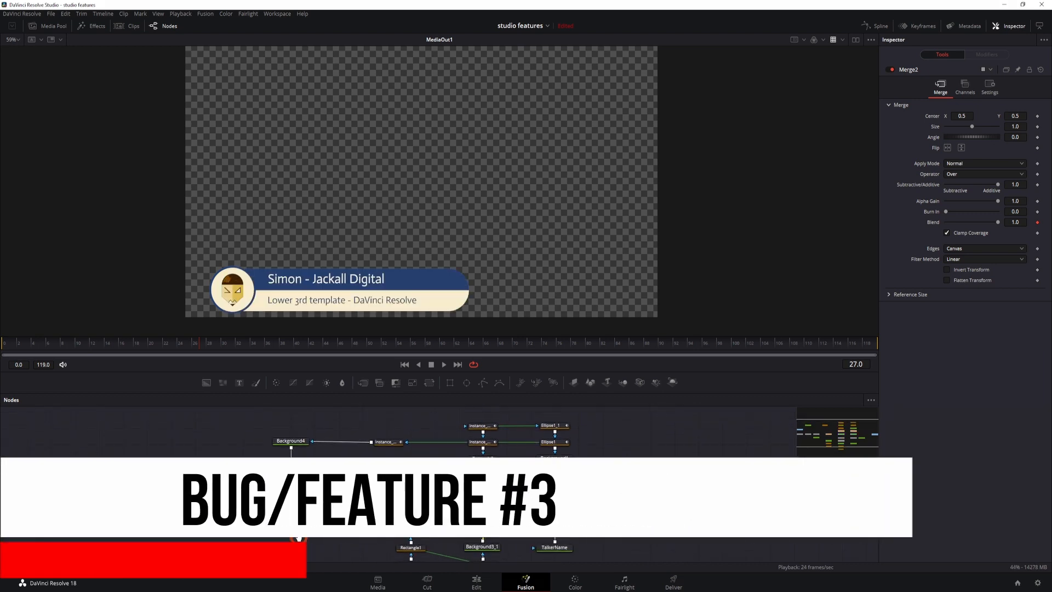
left_click(290, 445)
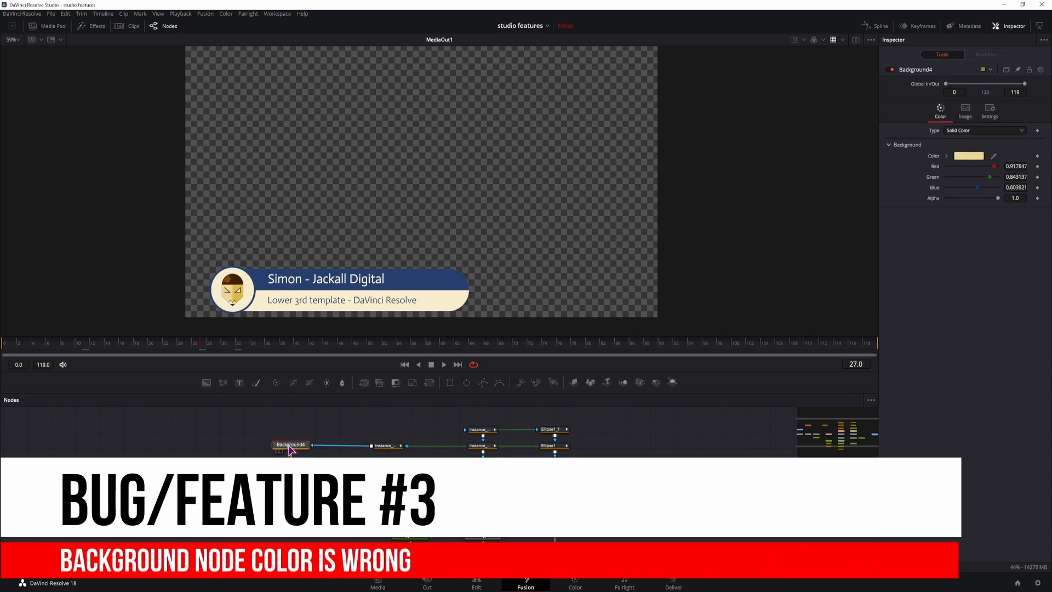
left_click_drag(289, 447, 439, 246)
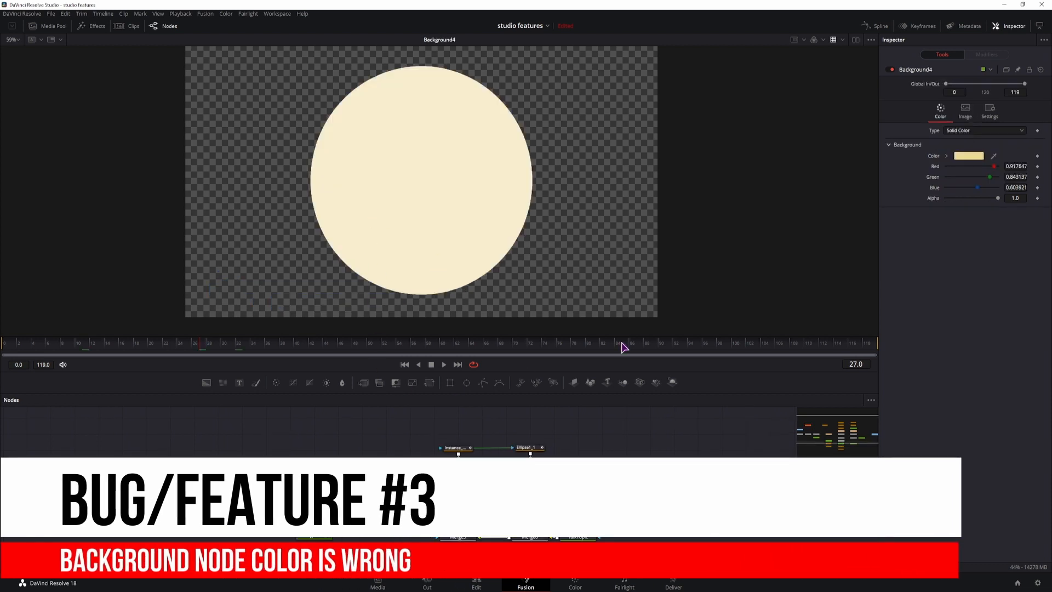
Try red #aa0000 and dark green #005500 as Background4's color, comparing swatch and viewer, and cancel the color change
left_click(969, 156)
left_click_drag(526, 207, 326, 92)
left_click(239, 143)
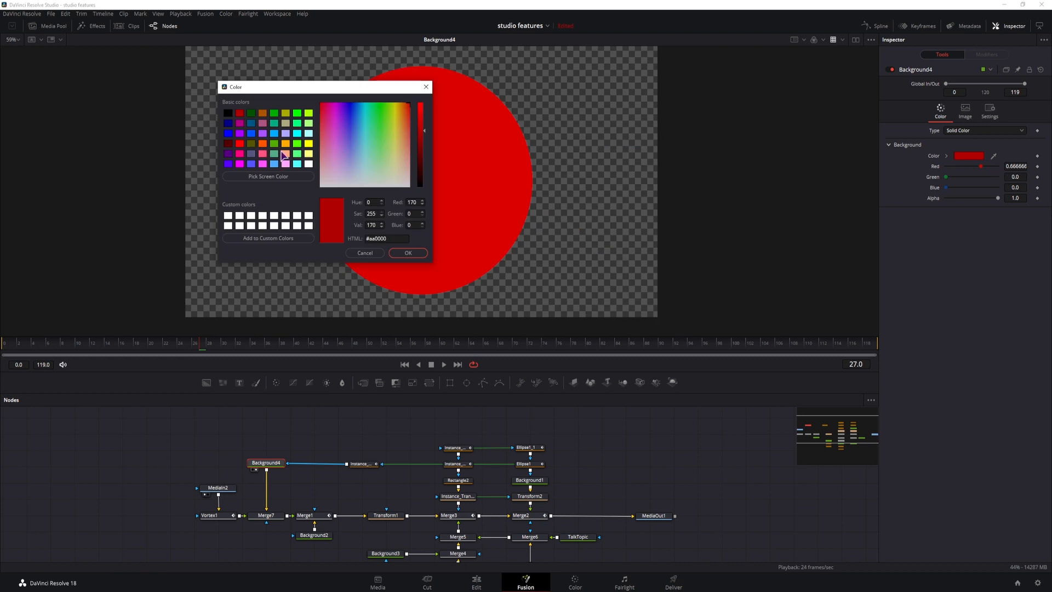
left_click(274, 143)
left_click(251, 113)
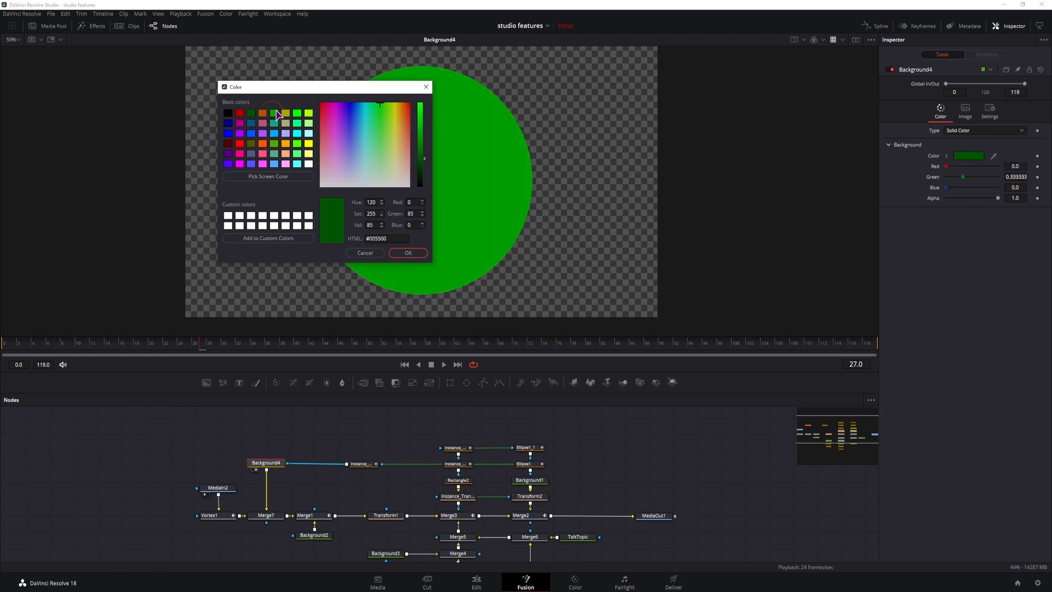
left_click_drag(293, 90, 441, 101)
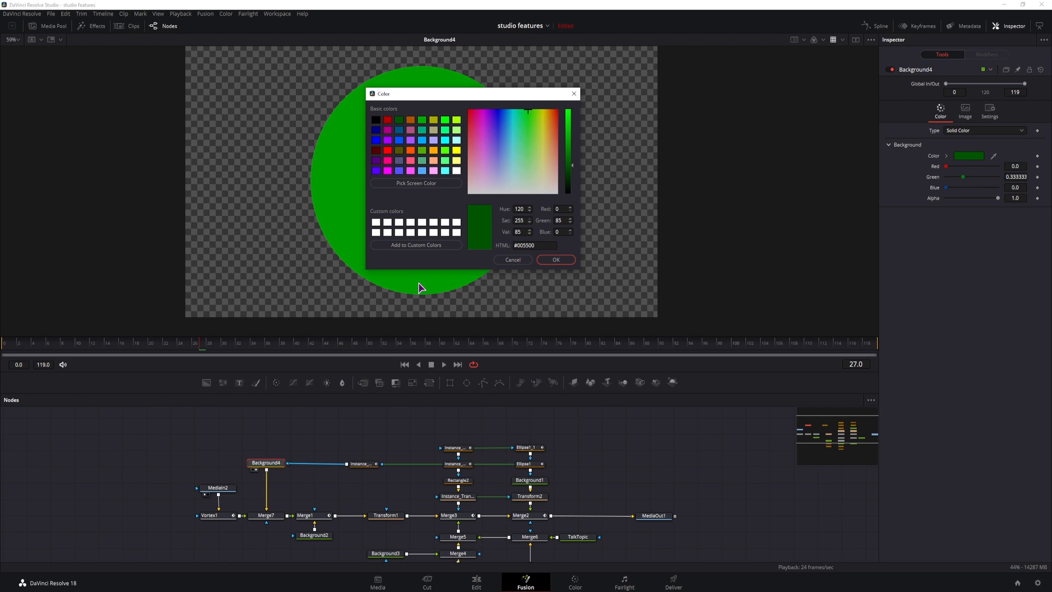
left_click(513, 259)
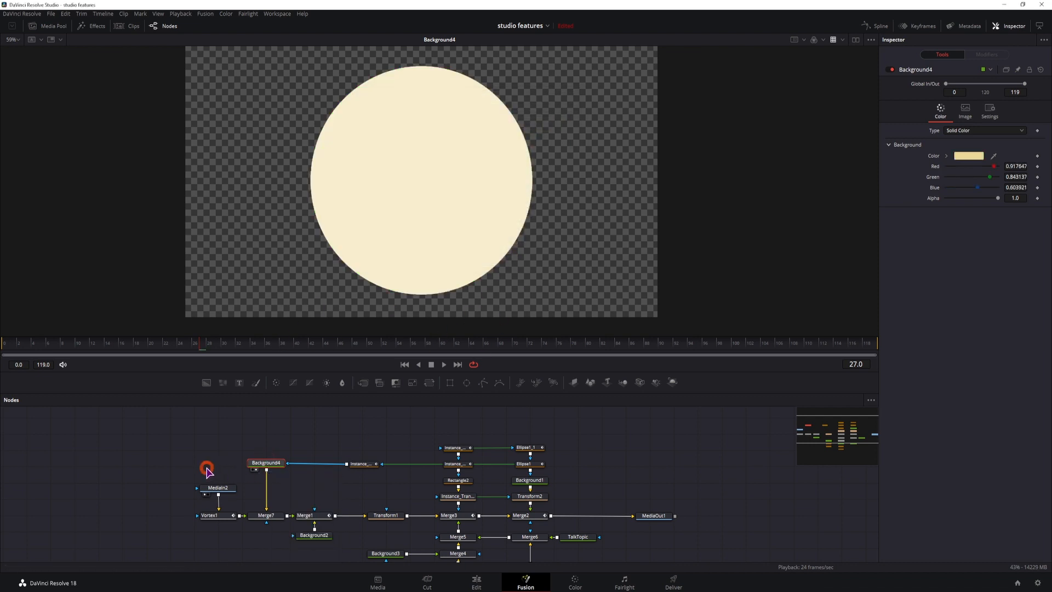
Display MediaIn2 beside Background4 in a dual-viewer layout and check the source image in the media pool
left_click(217, 488)
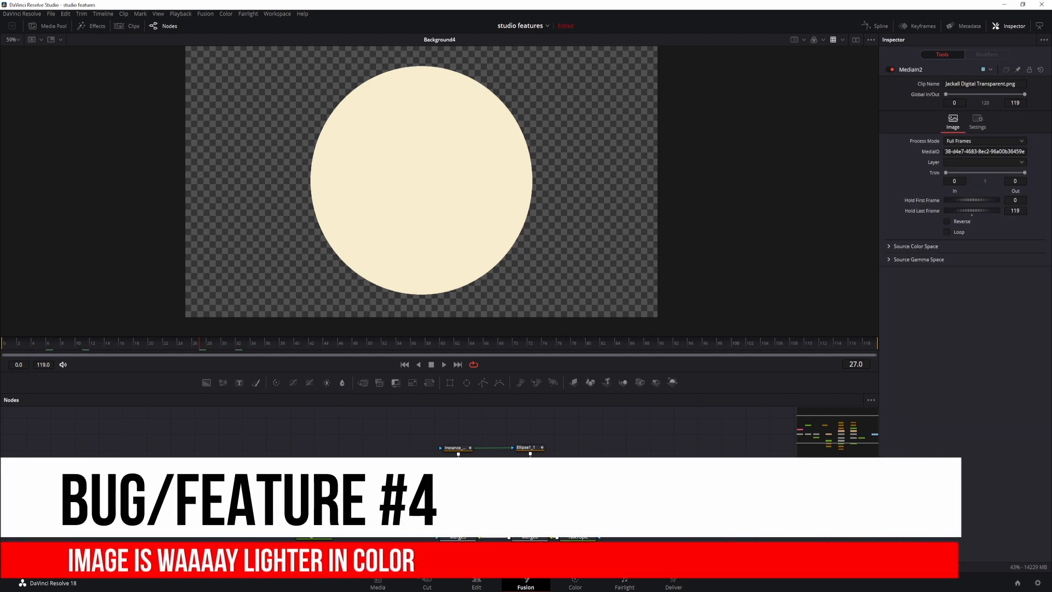
left_click(856, 40)
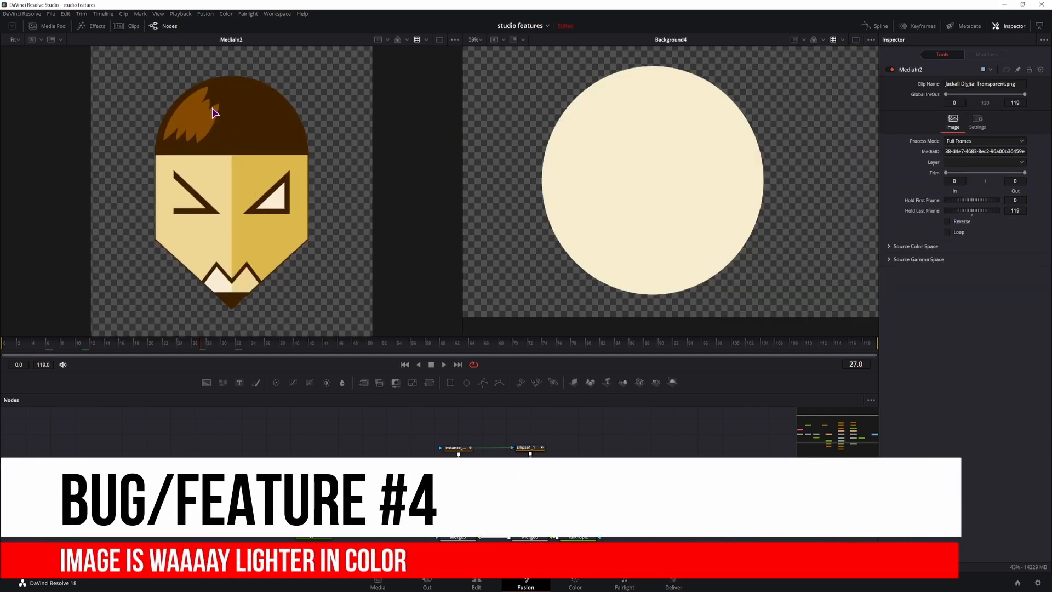
left_click(55, 27)
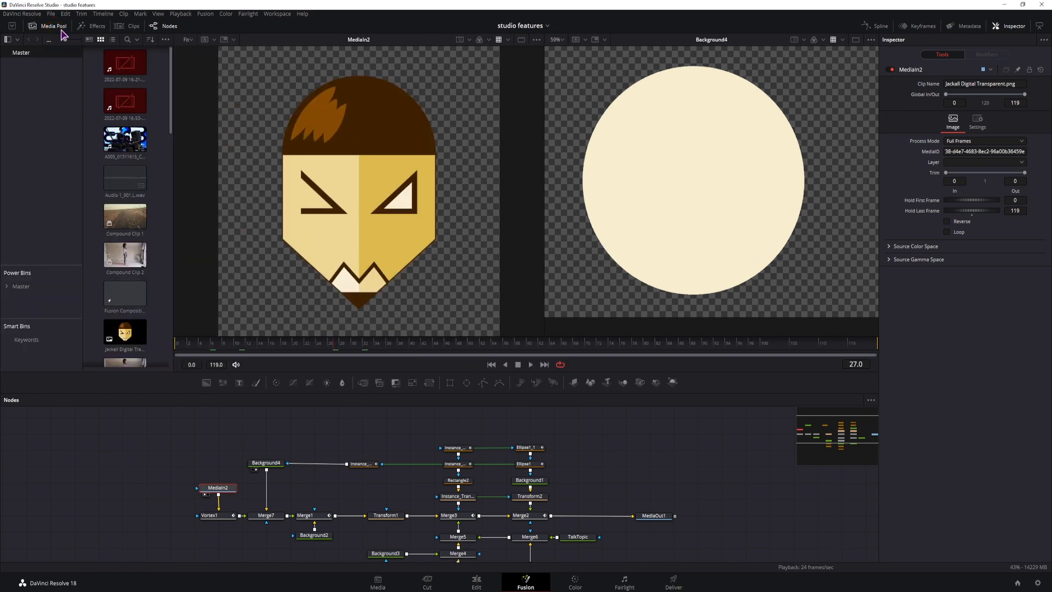
left_click(54, 26)
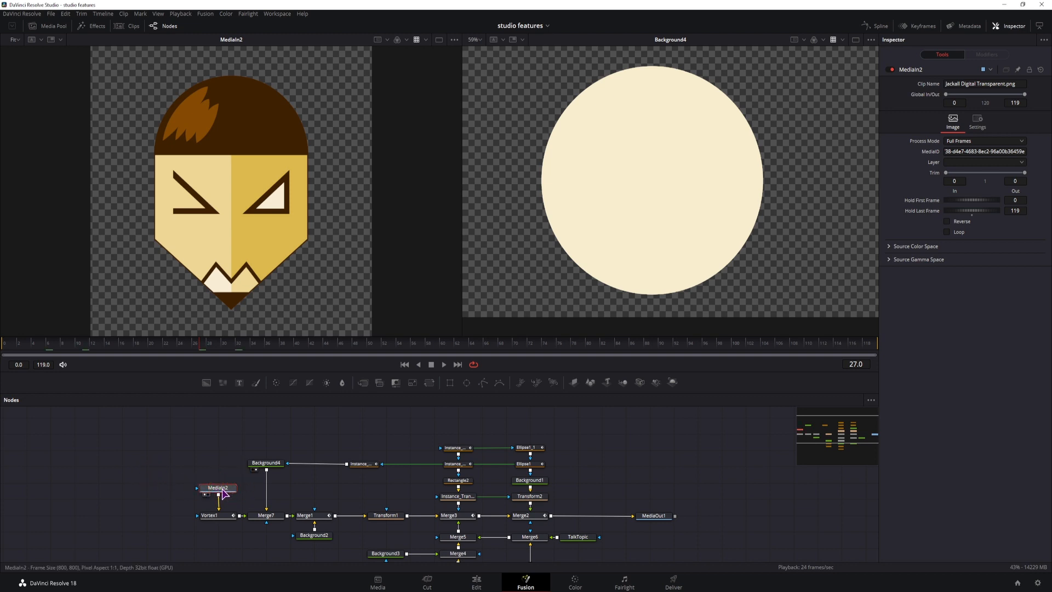
Examine the MediaID that links the MediaIn2 node to its source image
left_click_drag(157, 419, 597, 565)
left_click(227, 473)
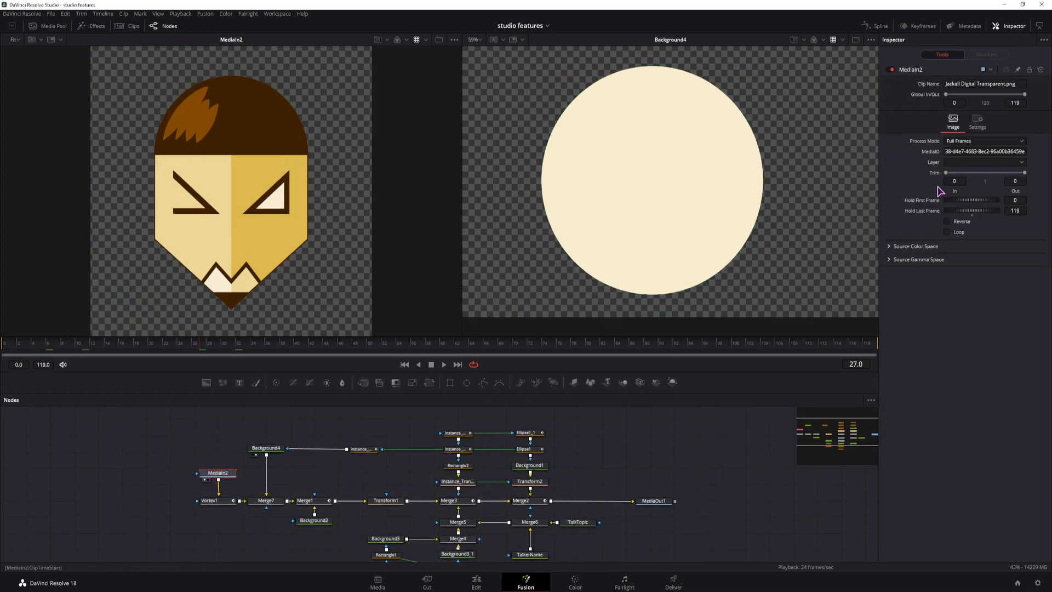
double_click(950, 151)
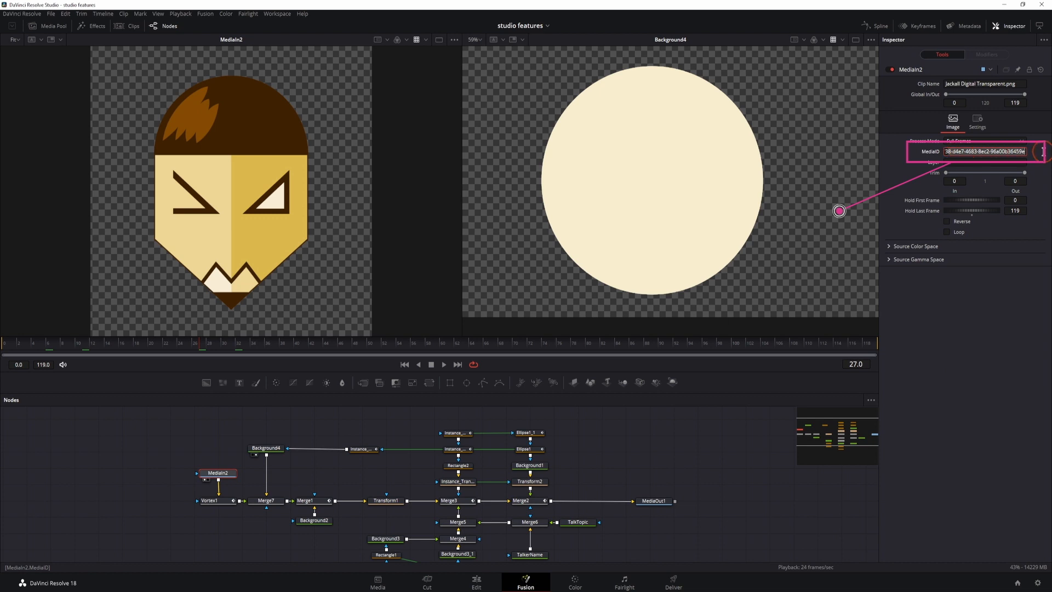
left_click(178, 442)
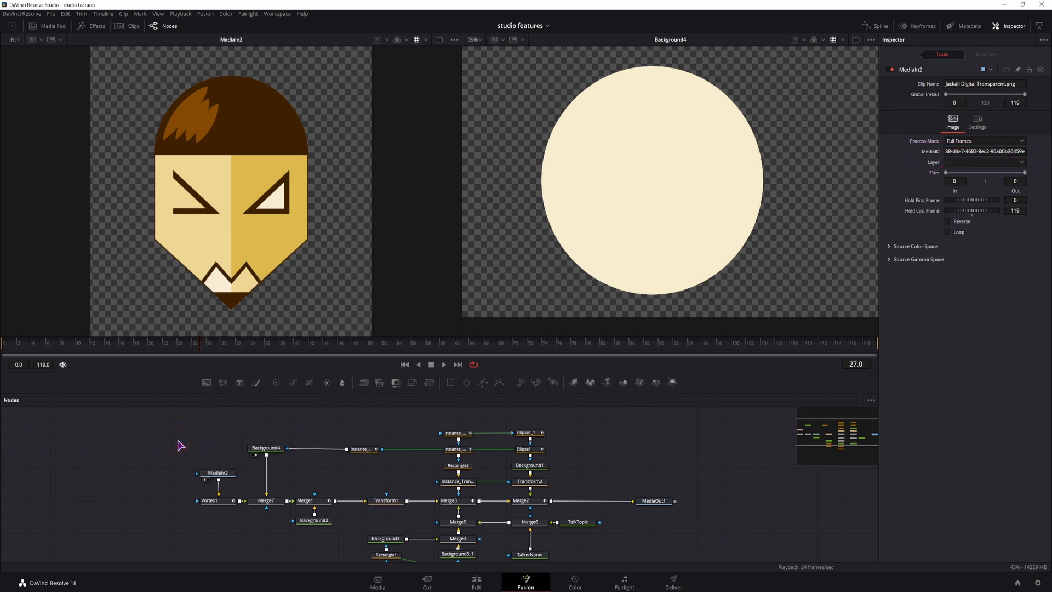
Add a Loader node that reads Jackall Digital Transparent.png from the Stock Photos folder
key("ctrl+space")
type("loade")
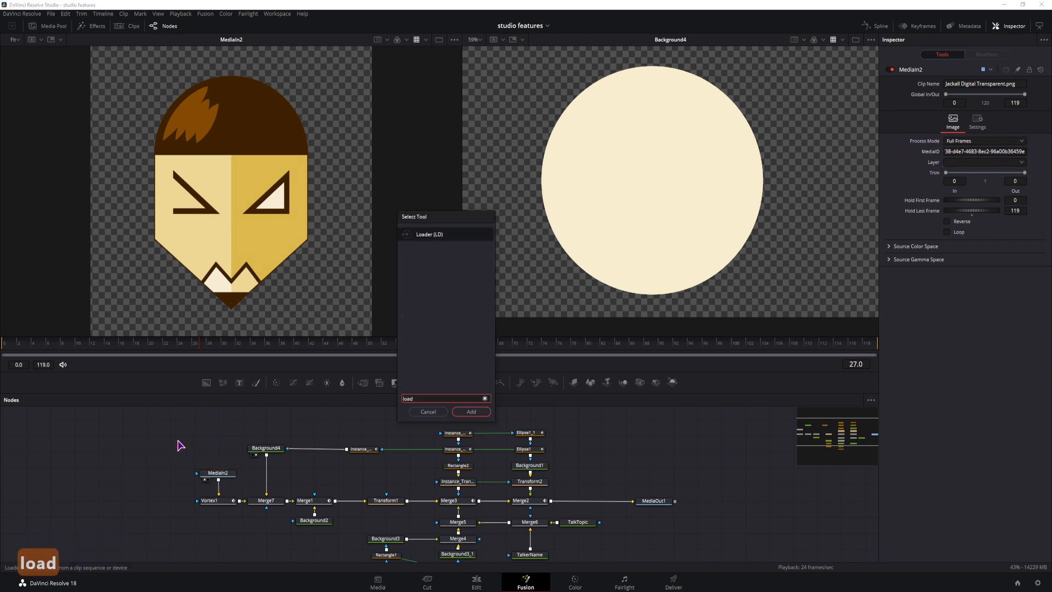
key("Return")
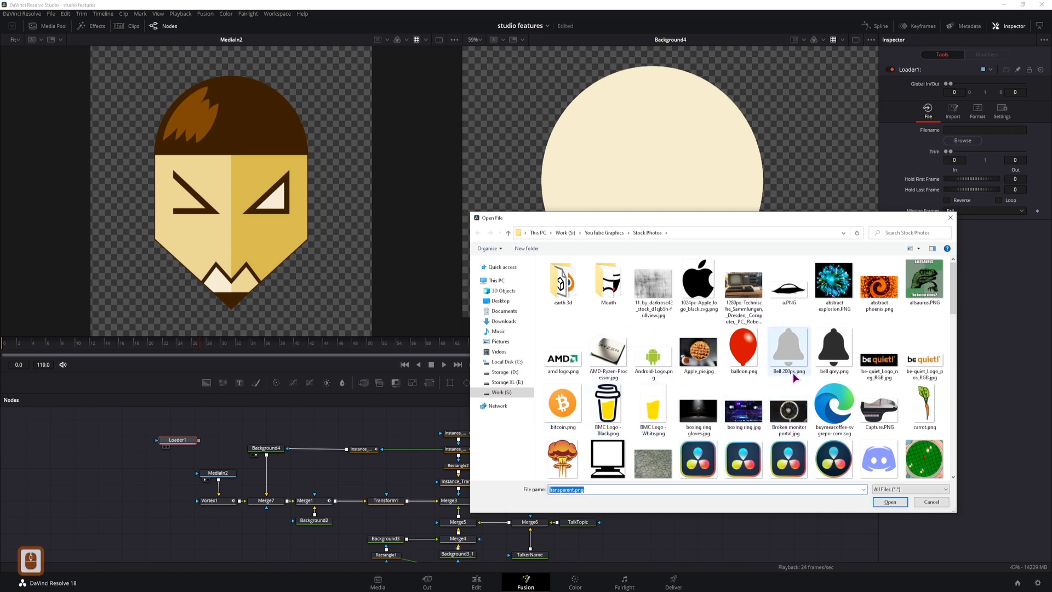
scroll(795, 377, "down", 3)
left_click(878, 444)
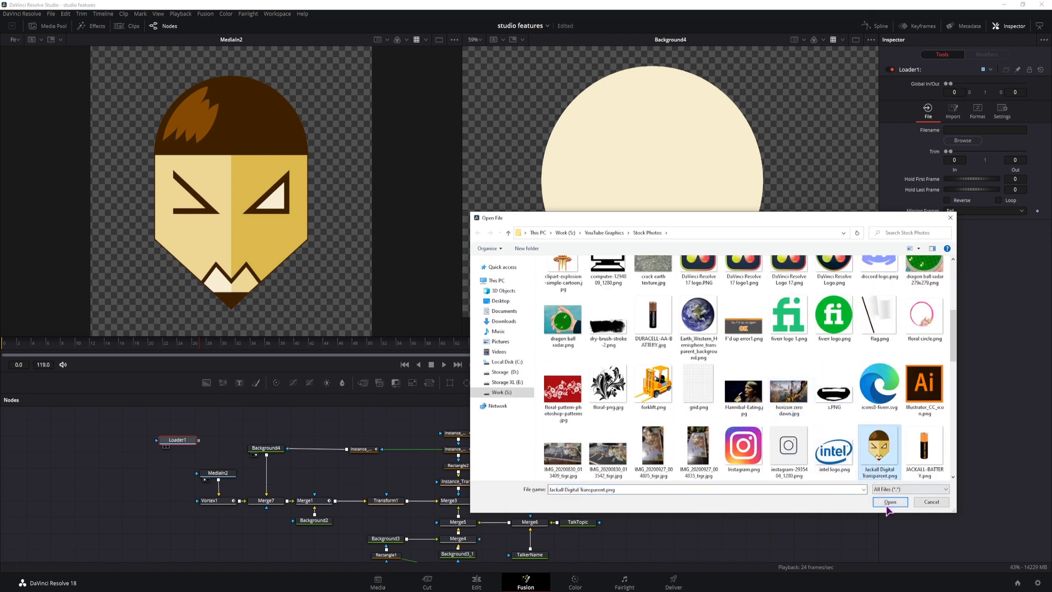
left_click(889, 503)
Display the Loader image in the second viewer beside MediaIn2 and place its node to the left of MediaIn2
left_click_drag(176, 442, 166, 450)
key("2")
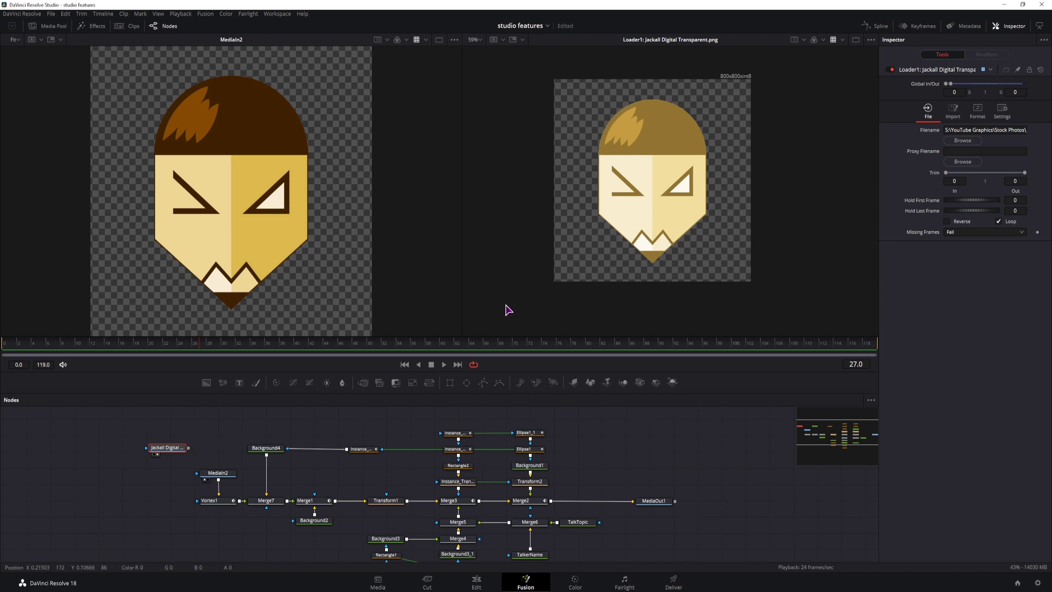
left_click_drag(170, 449, 158, 468)
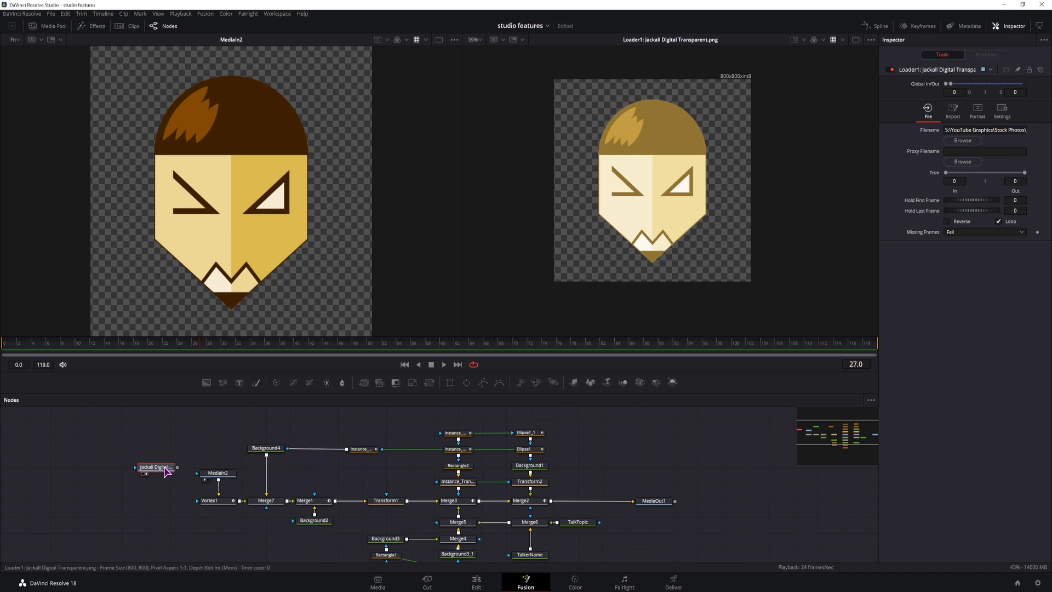
left_click_drag(165, 466, 130, 461)
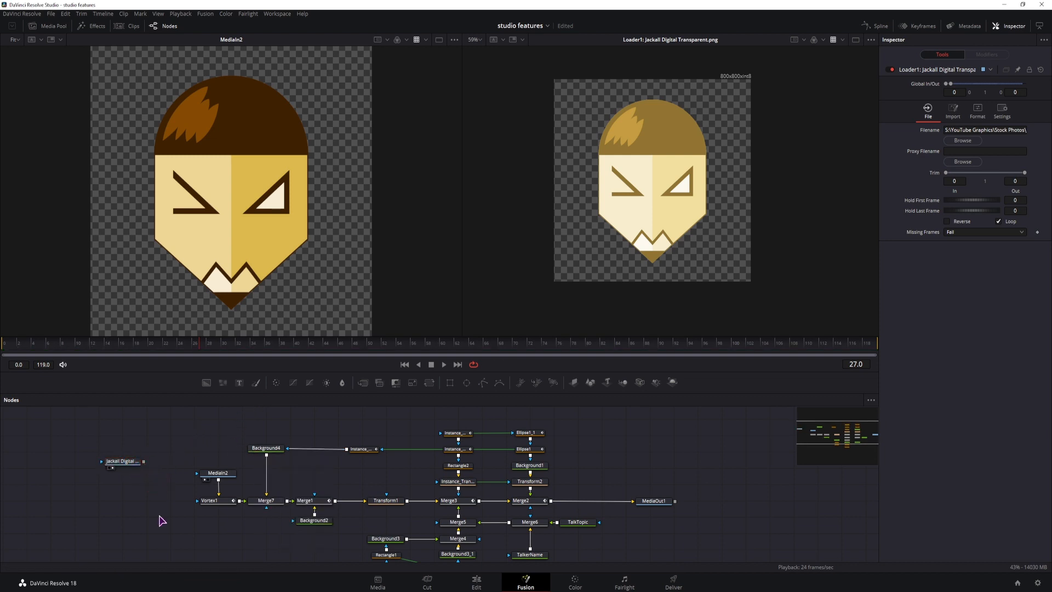